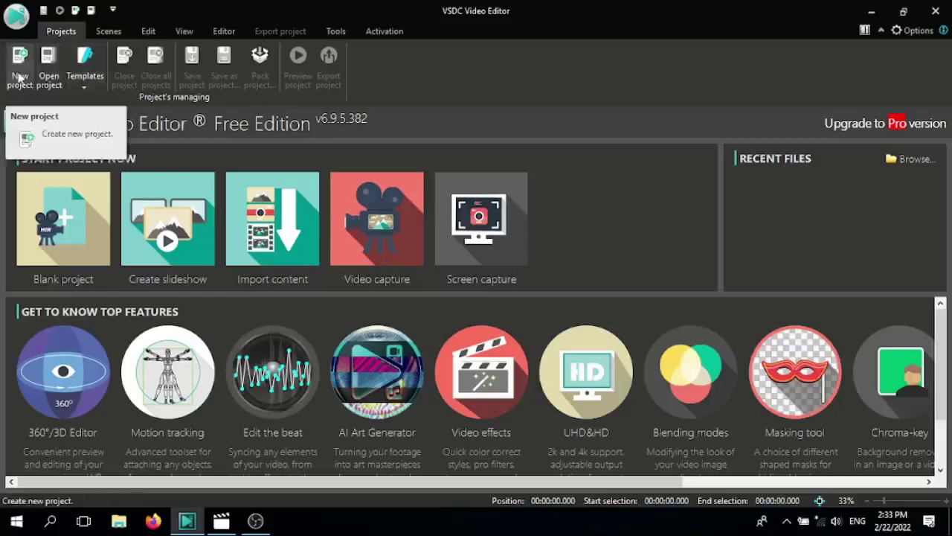
Step: Create a blank project titled "cara membuat animasi teks vdeo efek mesin ketik di vsdc" with the default YouTube 720p settings
{"action": "left_click", "coordinate": [20, 59]}
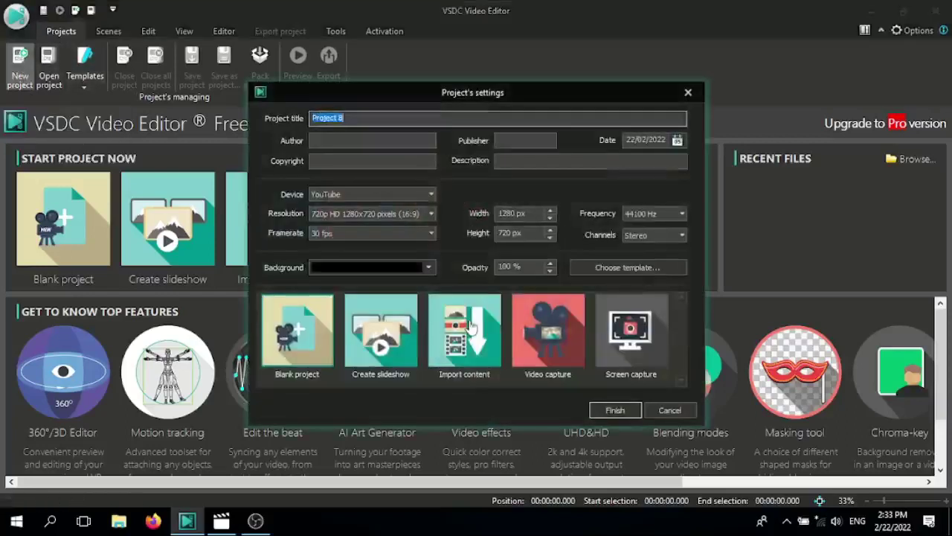
{"action": "type", "text": "cara membuat animasi teks vdeo efek mesin ketik di vsdc"}
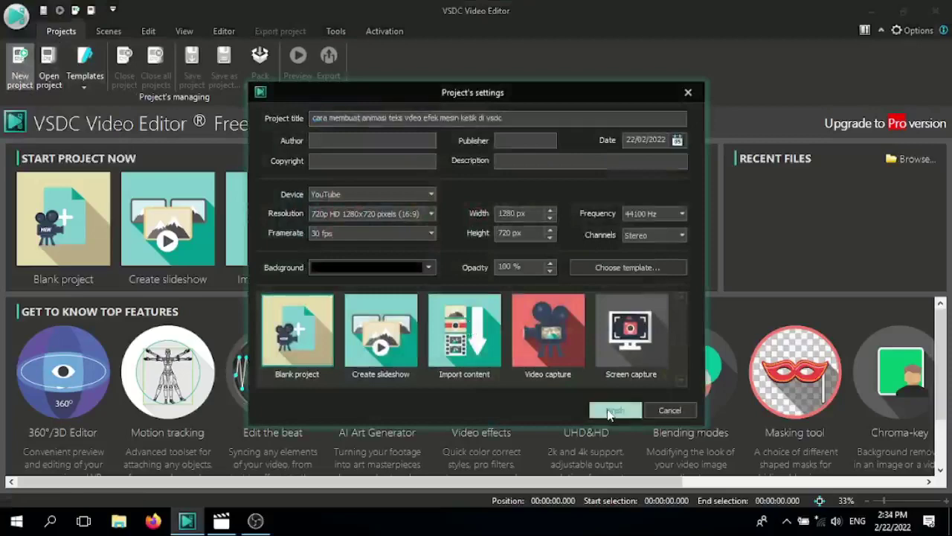
{"action": "left_click", "coordinate": [615, 410]}
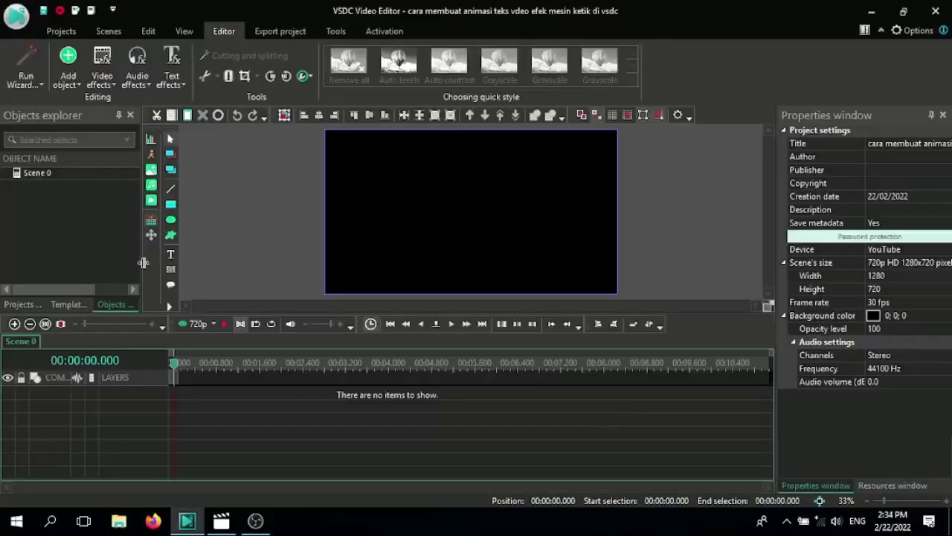
Step: Add a text object across the middle of the scene reading "Bebet Tube, Efek Mesin Ketik"
{"action": "left_click", "coordinate": [170, 254]}
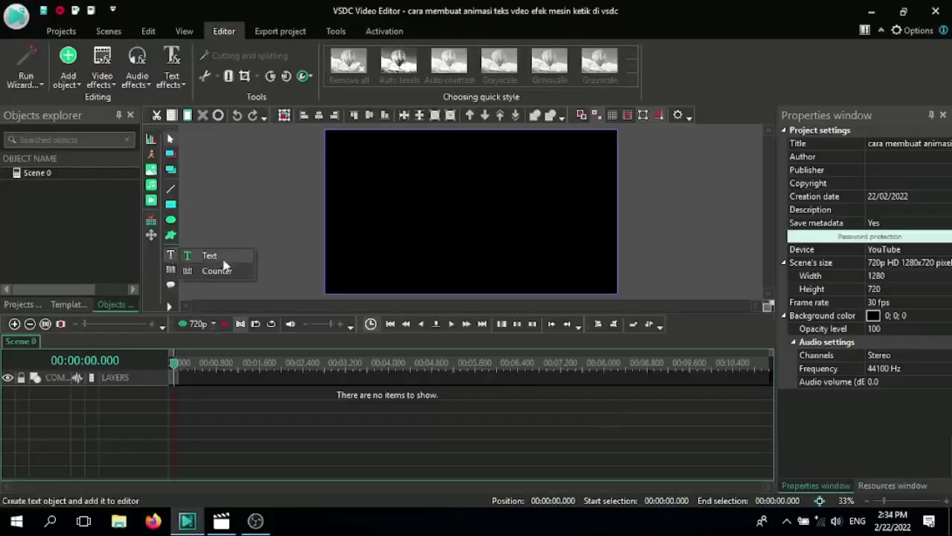
{"action": "left_click", "coordinate": [207, 256]}
{"action": "left_click", "coordinate": [605, 327]}
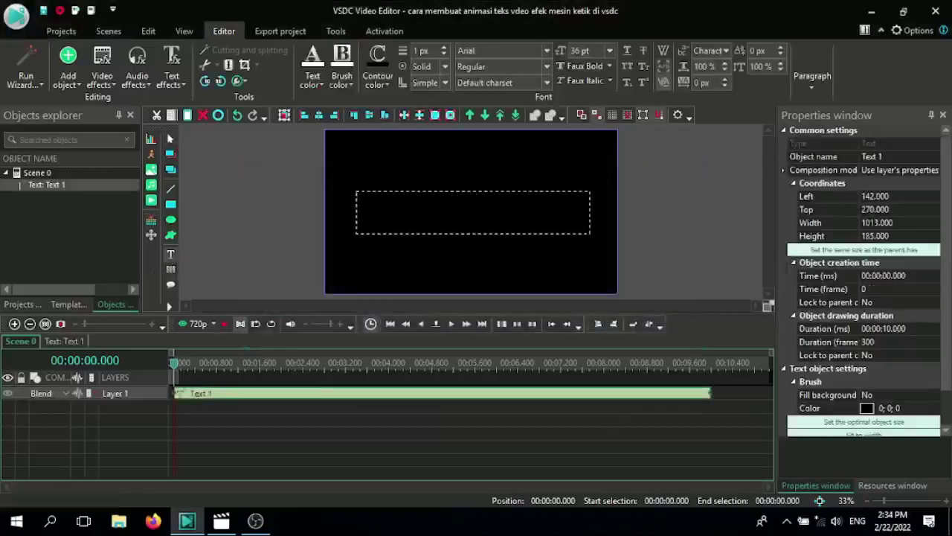
{"action": "type", "text": "Bebet Tube, Efek M"}
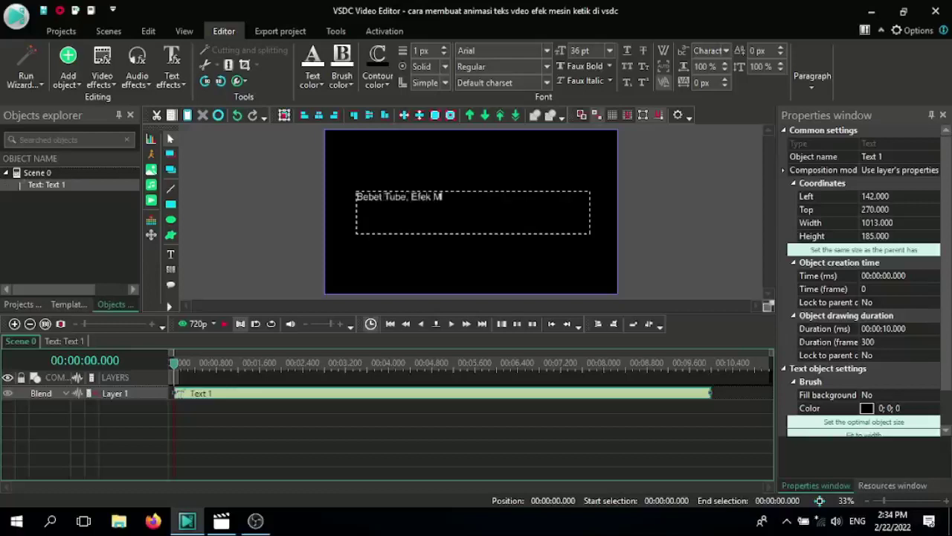
{"action": "type", "text": "esin Ketik"}
Step: Set the font size of the whole text to 72 pt
{"action": "key", "text": "ctrl+a"}
{"action": "left_click", "coordinate": [609, 51]}
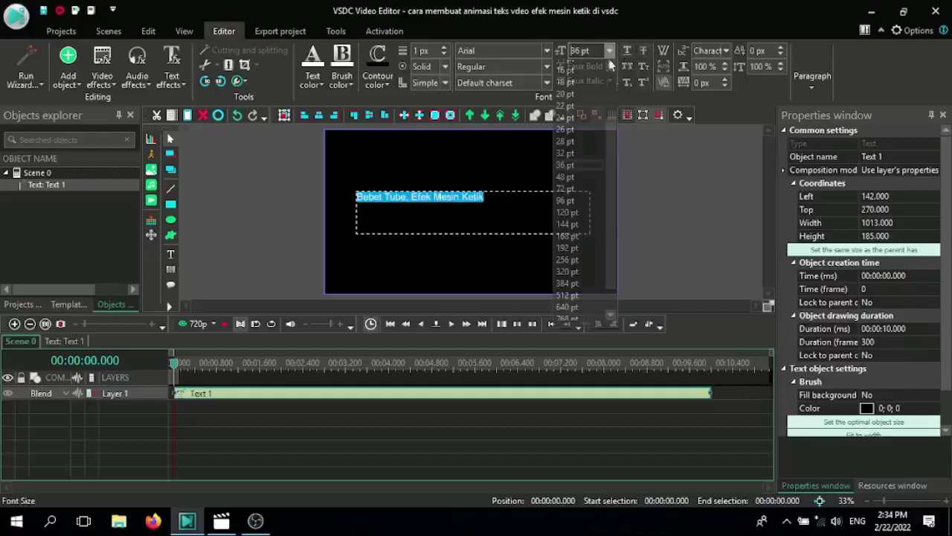
{"action": "left_click", "coordinate": [569, 189]}
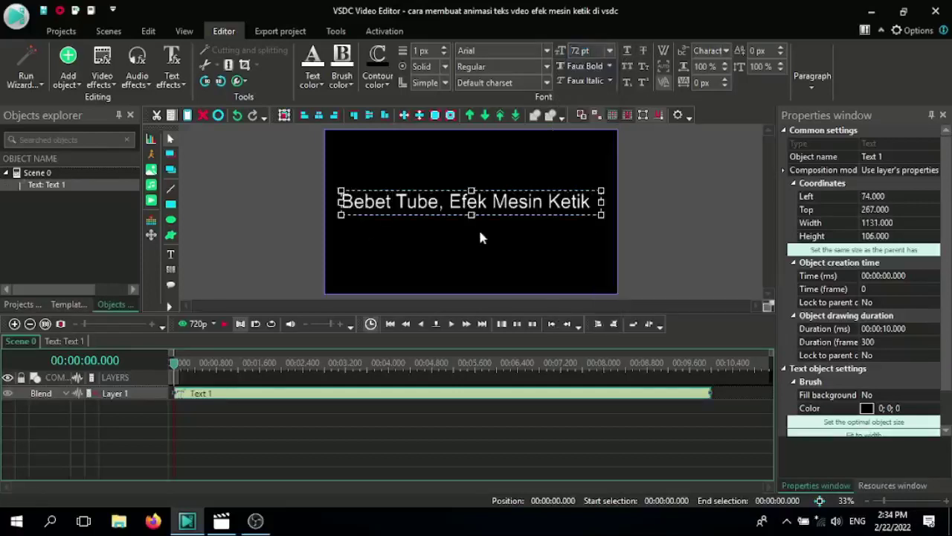
Step: Apply a Recoloring text effect to the text from the cursor position with a duration of 00:00:05.000, and preview it
{"action": "double_click", "coordinate": [310, 392]}
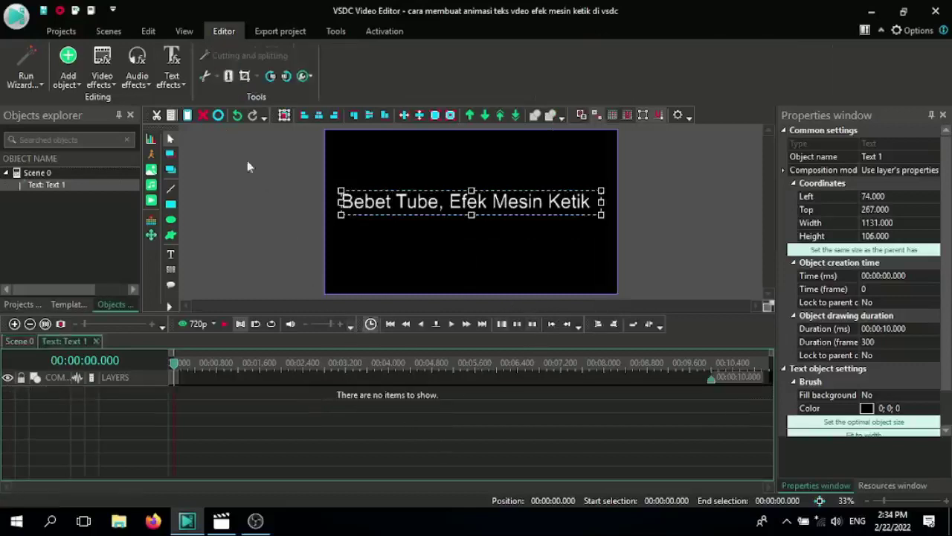
{"action": "left_click", "coordinate": [172, 78]}
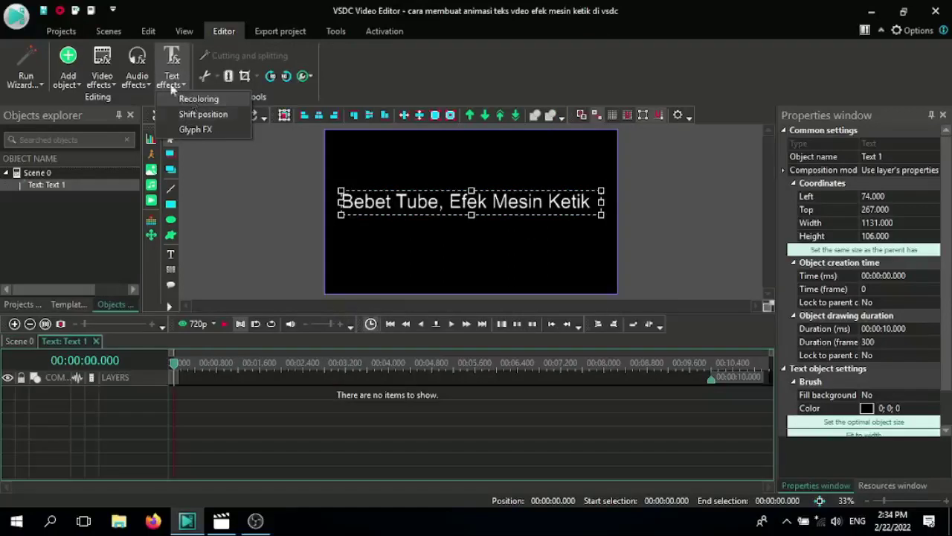
{"action": "left_click", "coordinate": [190, 102]}
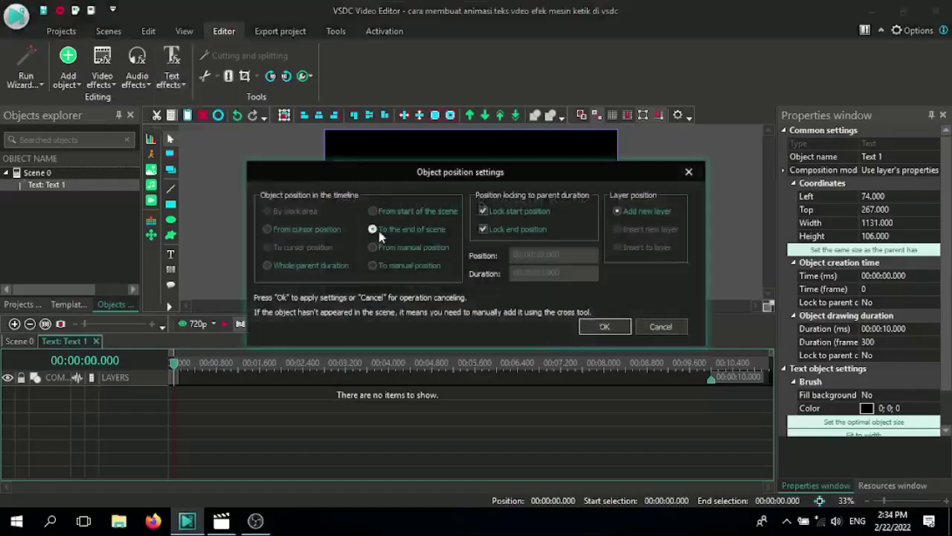
{"action": "left_click", "coordinate": [291, 230]}
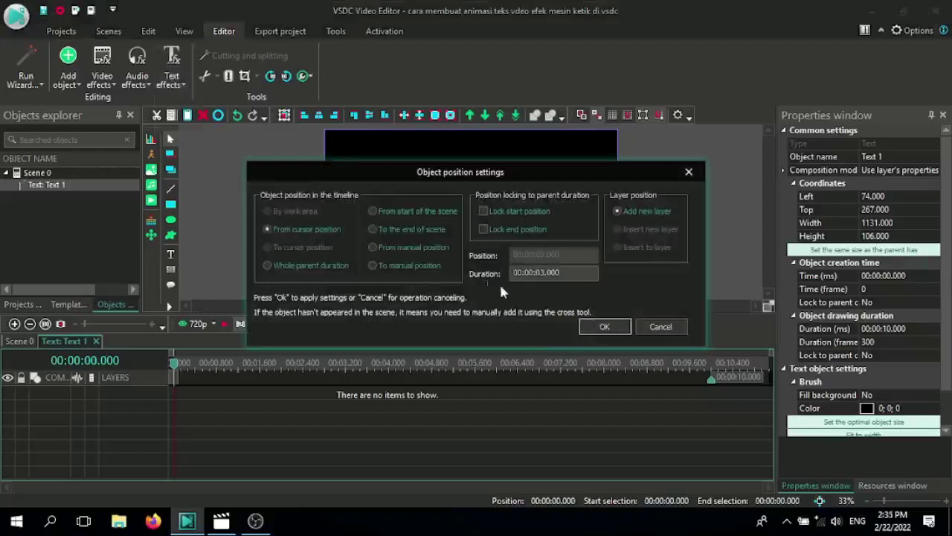
{"action": "type", "text": "5"}
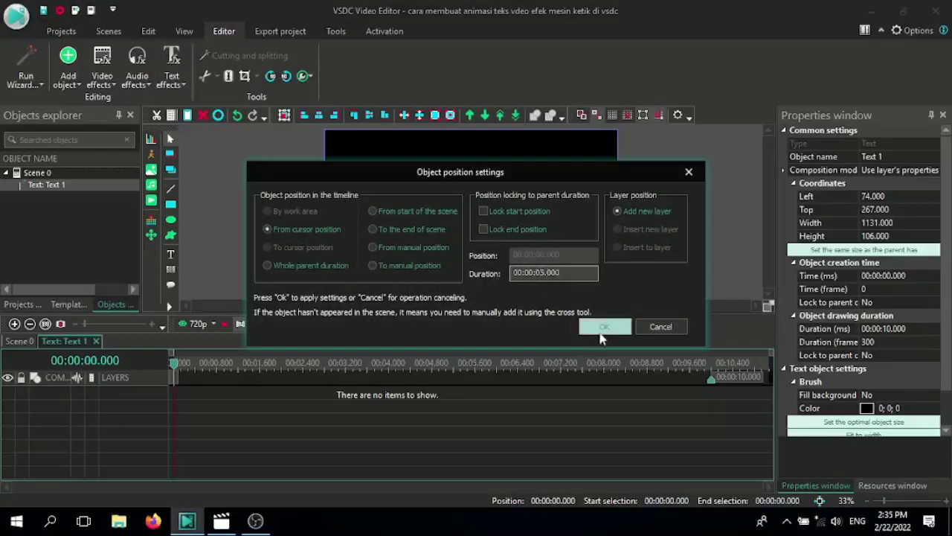
{"action": "left_click", "coordinate": [604, 329]}
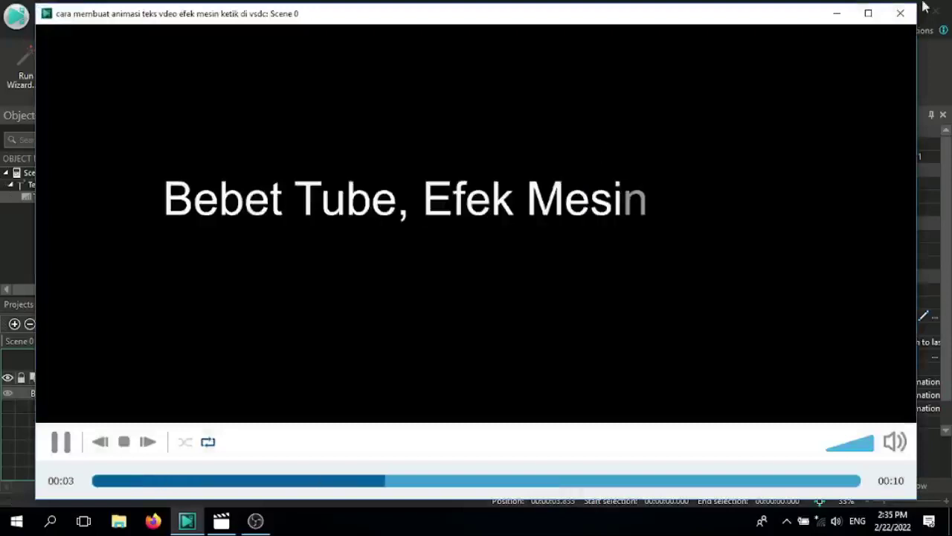
{"action": "left_click", "coordinate": [900, 13]}
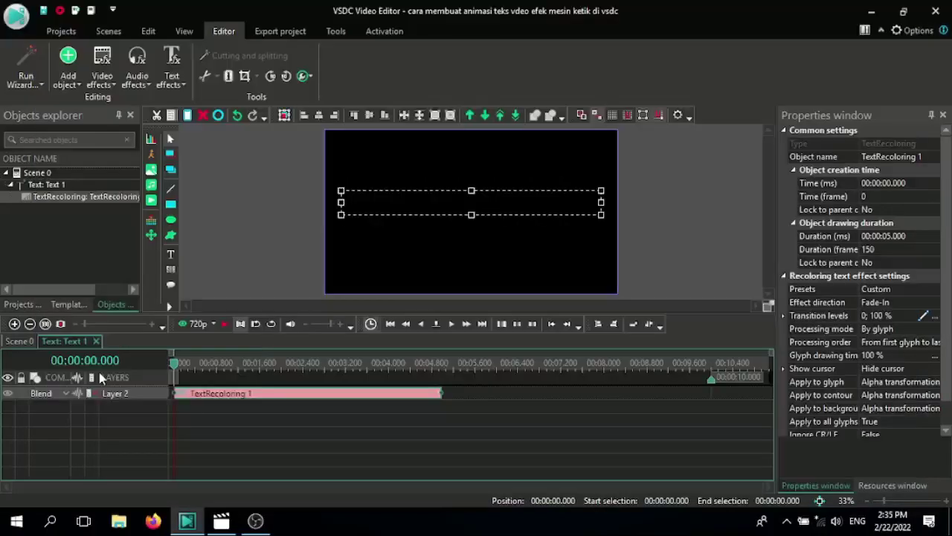
Step: Return to the main scene and change the whole text's font to Times New Roman in the Bold style
{"action": "left_click", "coordinate": [12, 342]}
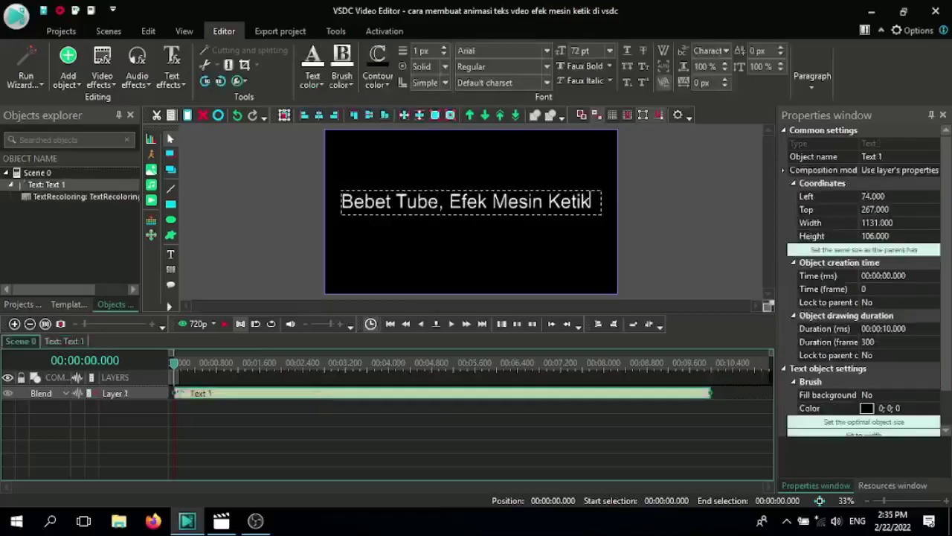
{"action": "key", "text": "ctrl+a"}
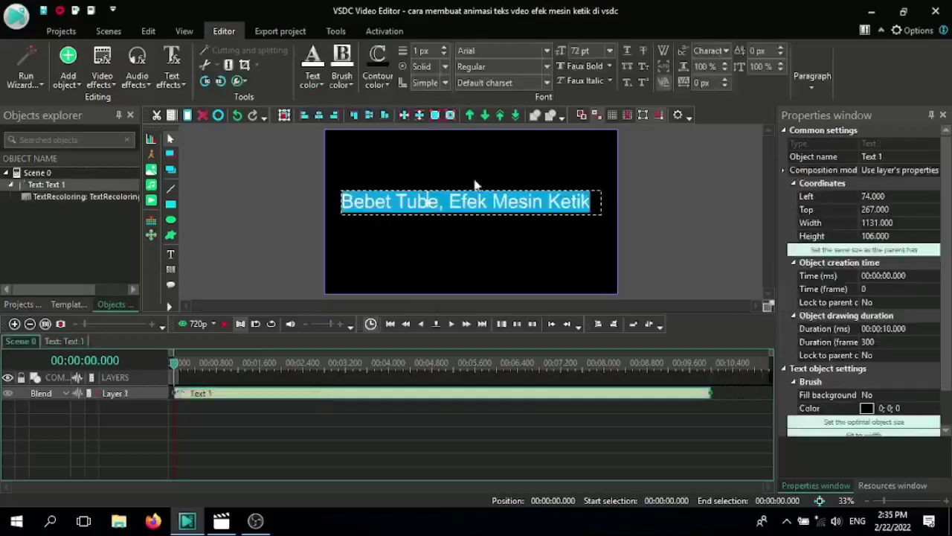
{"action": "left_click", "coordinate": [547, 50]}
{"action": "left_click", "coordinate": [548, 80]}
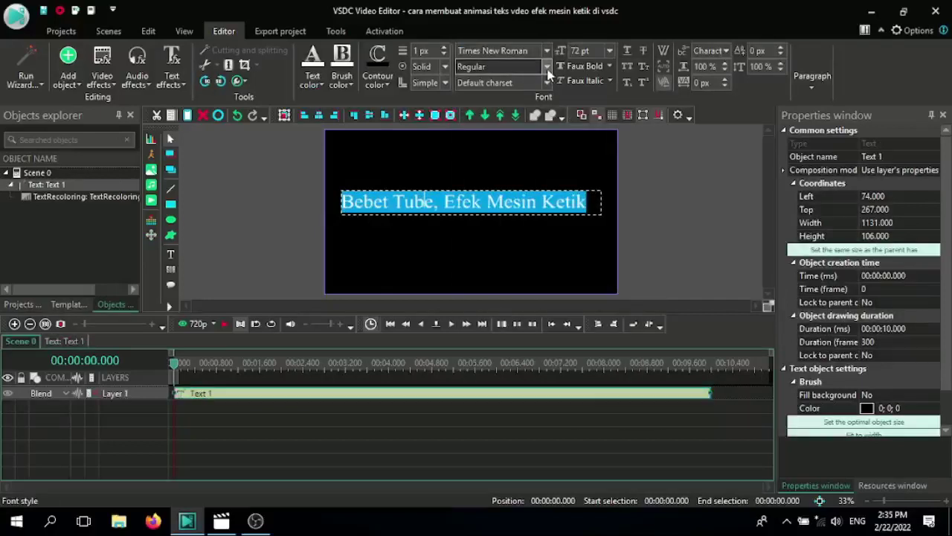
{"action": "left_click", "coordinate": [547, 66]}
{"action": "left_click", "coordinate": [484, 90]}
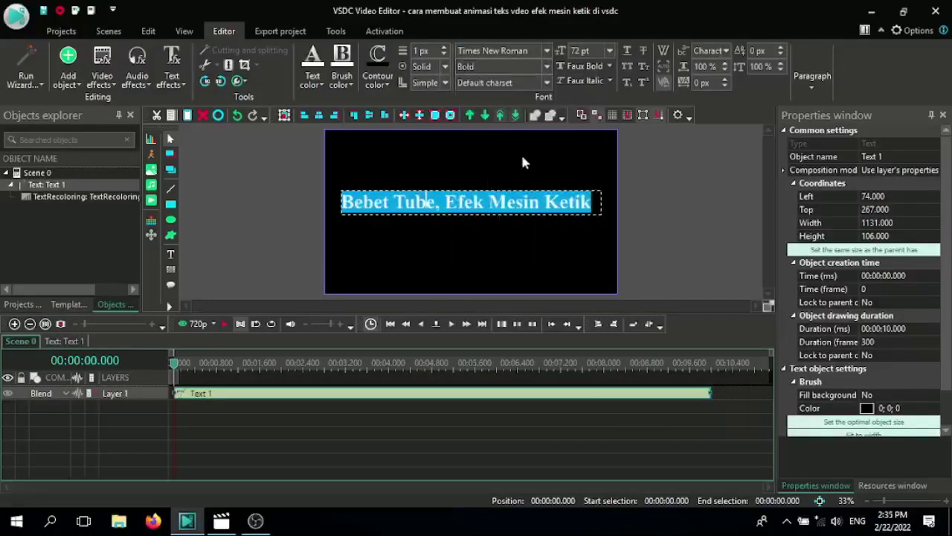
{"action": "left_click", "coordinate": [513, 233]}
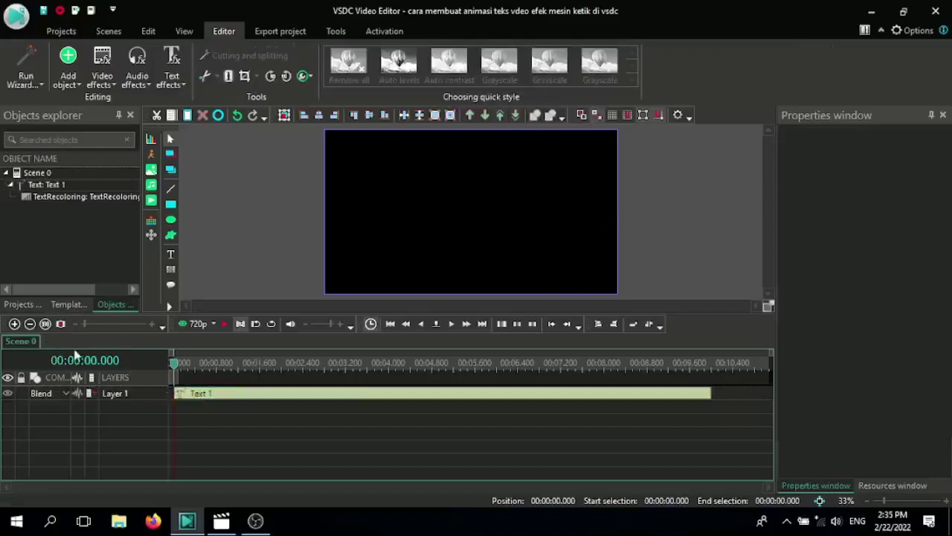
Step: Inside the text object's timeline, place the playhead at 00:00:05.000 and start a rectangle object spanning the whole parent duration
{"action": "double_click", "coordinate": [246, 394]}
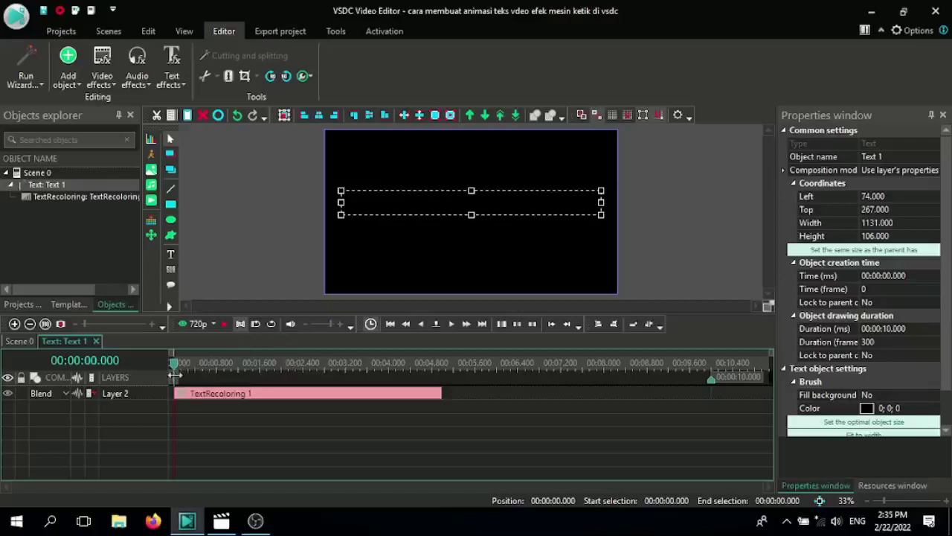
{"action": "left_click_drag", "start_coordinate": [174, 375], "coordinate": [442, 404]}
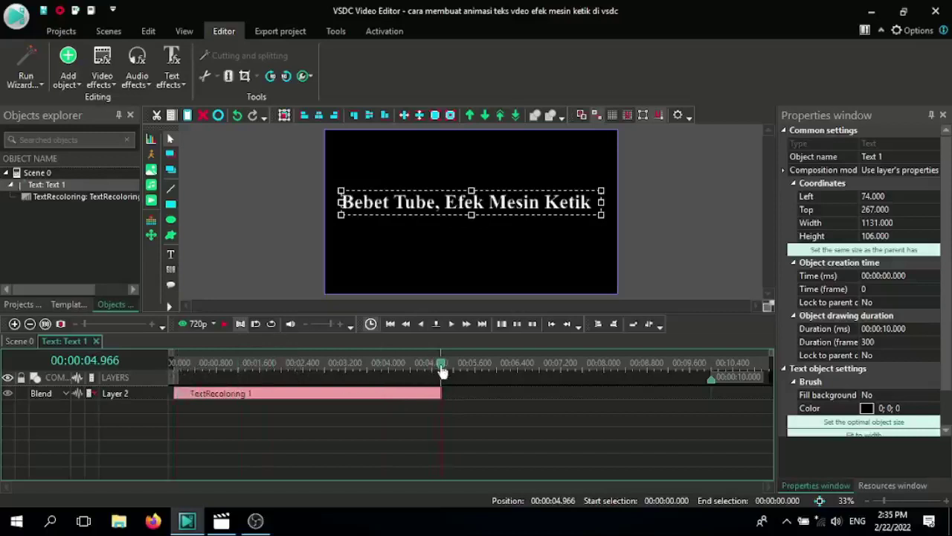
{"action": "left_click_drag", "start_coordinate": [443, 370], "coordinate": [443, 370]}
{"action": "left_click", "coordinate": [171, 206]}
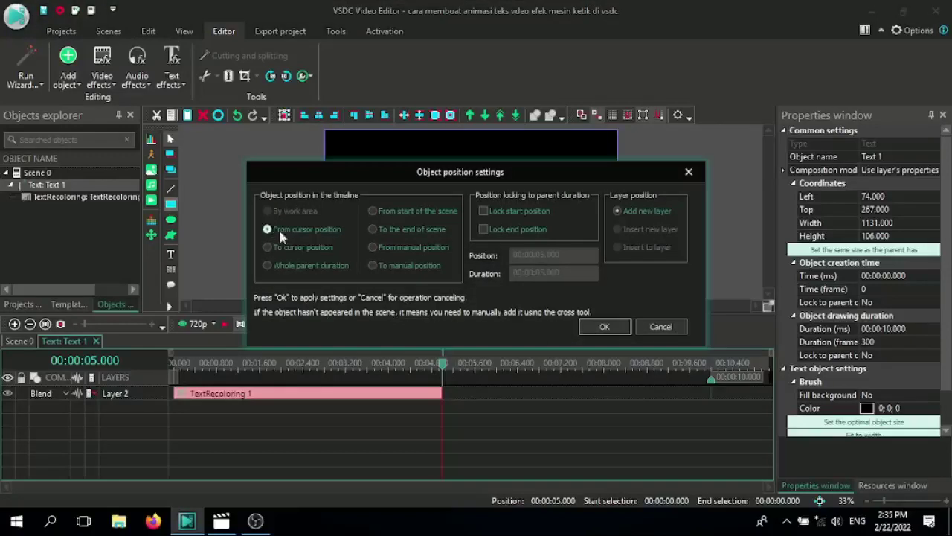
{"action": "left_click", "coordinate": [309, 264]}
{"action": "left_click", "coordinate": [606, 328]}
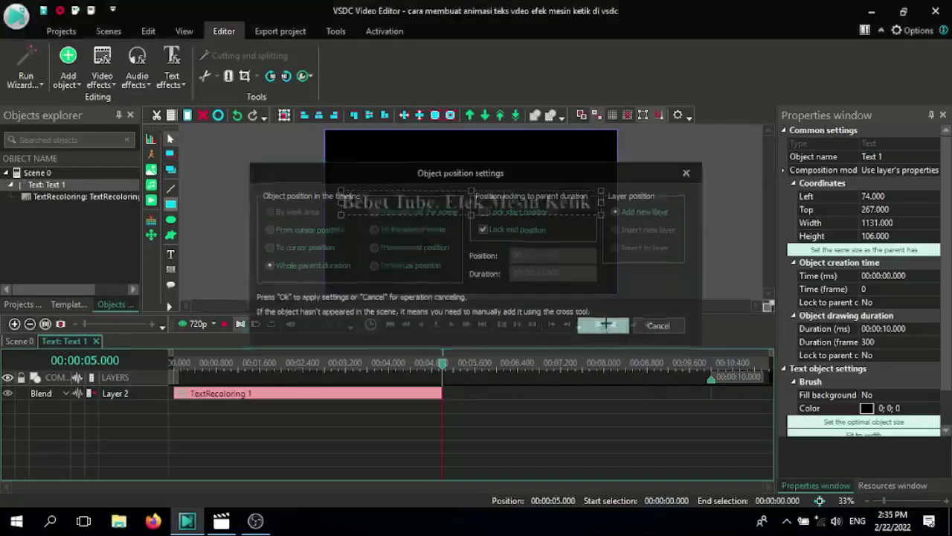
Step: Set the pen color to white, choose the borderless filled style, and draw a rectangle about 384 by 109 px below the text
{"action": "left_click", "coordinate": [374, 86]}
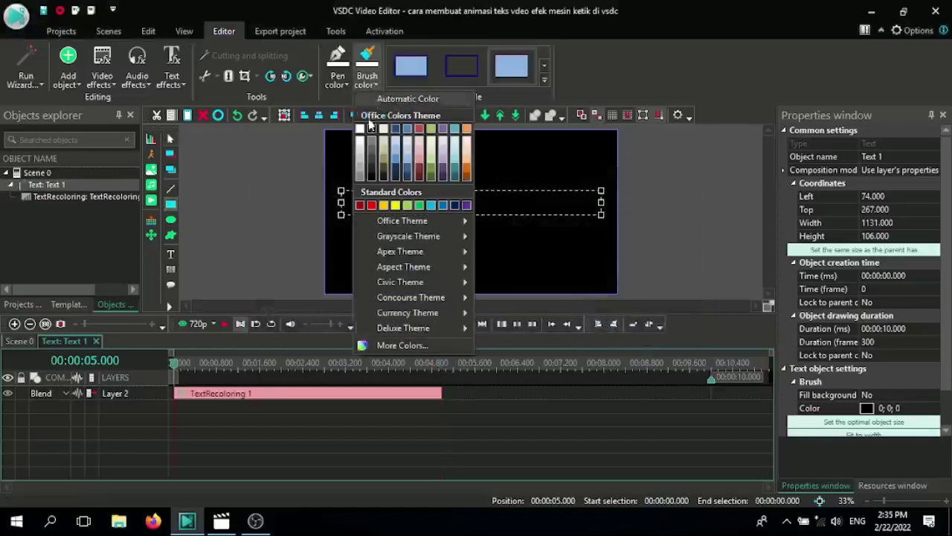
{"action": "left_click", "coordinate": [335, 88]}
{"action": "left_click", "coordinate": [336, 87]}
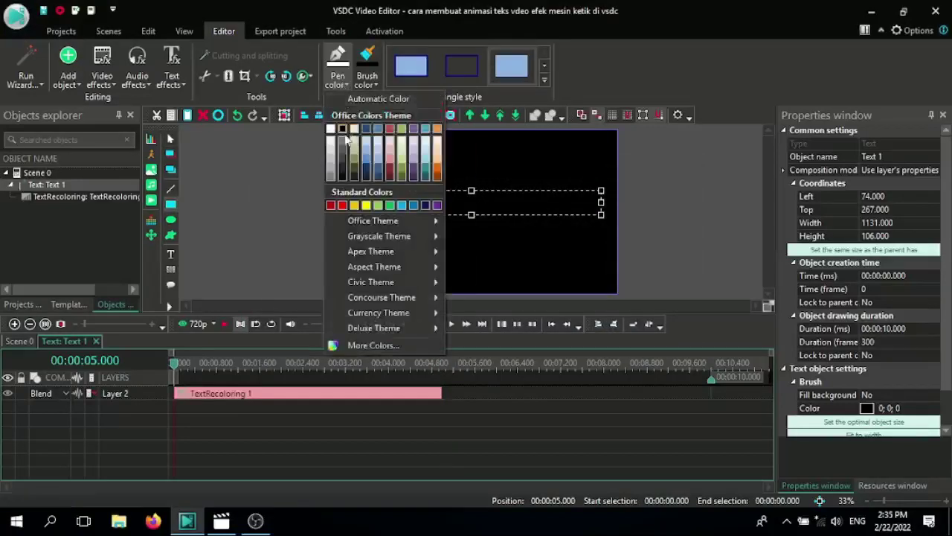
{"action": "left_click", "coordinate": [332, 129]}
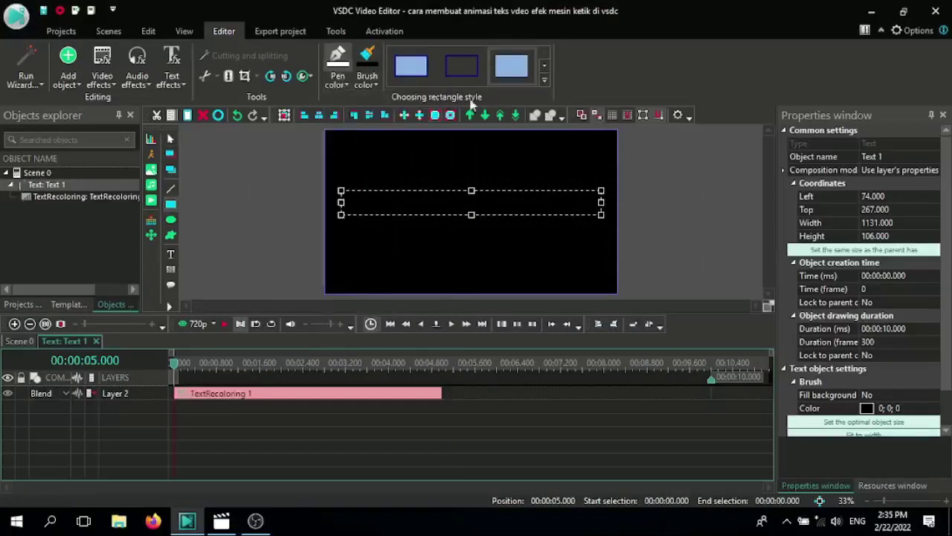
{"action": "left_click", "coordinate": [519, 69]}
{"action": "left_click_drag", "start_coordinate": [359, 233], "coordinate": [447, 257]}
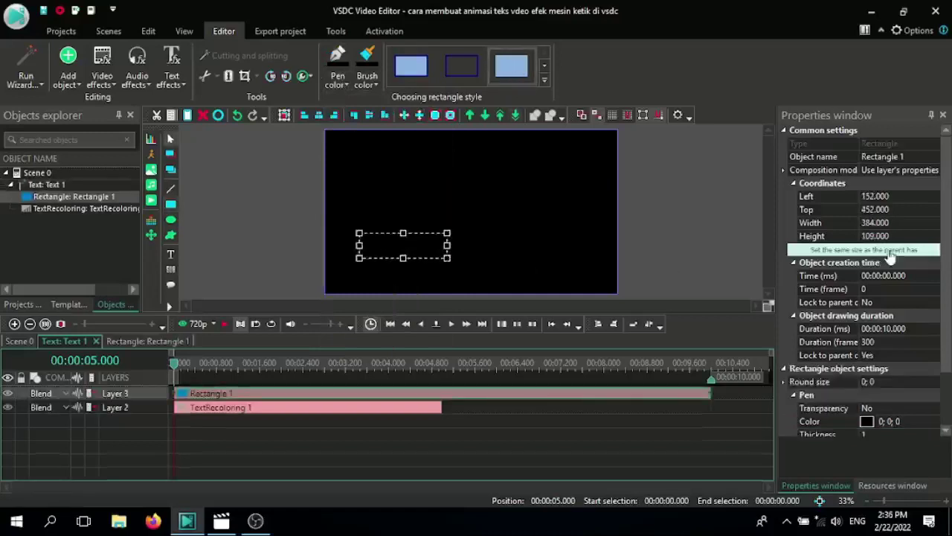
Step: Match the rectangle to its parent's size, then shrink it to a cursor bar about 17 px wide and 93 px high at the text's start
{"action": "left_click_drag", "start_coordinate": [341, 191], "coordinate": [601, 215]}
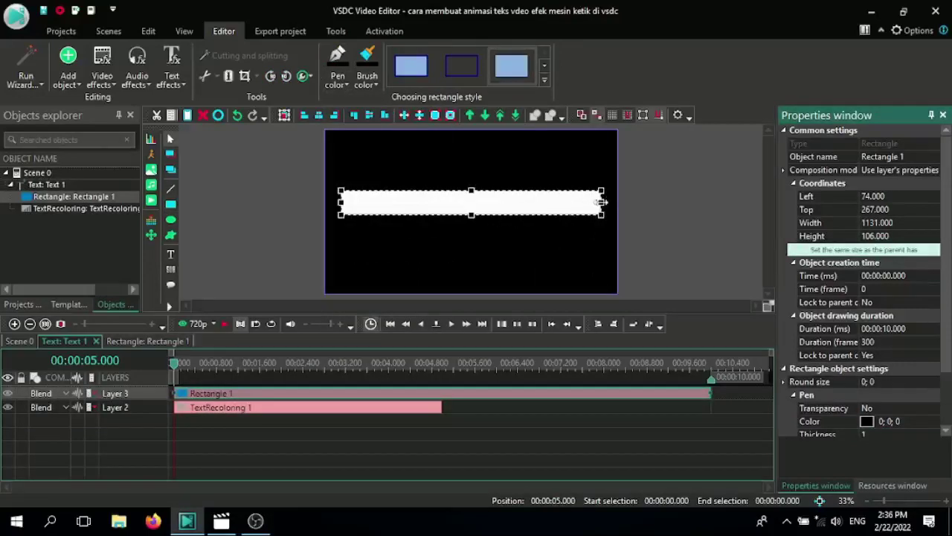
{"action": "left_click_drag", "start_coordinate": [603, 202], "coordinate": [343, 212]}
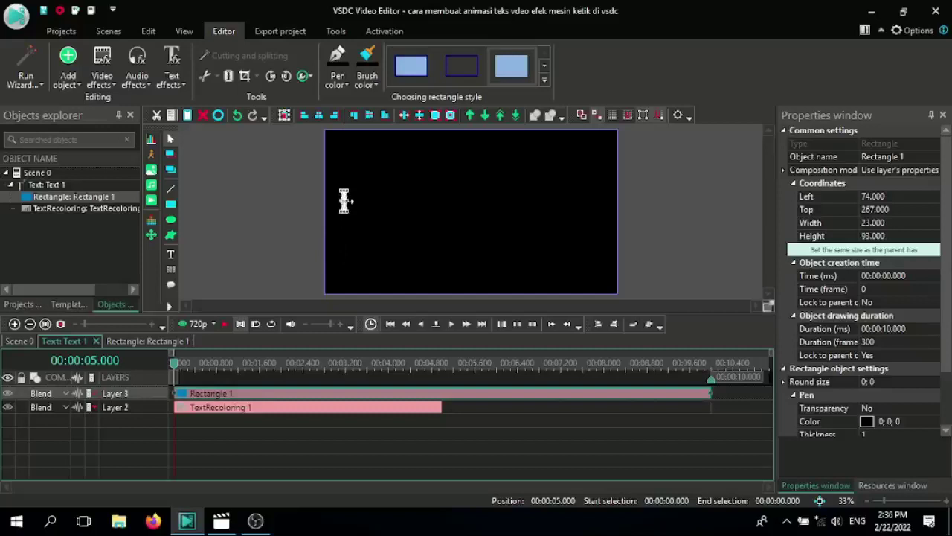
{"action": "left_click_drag", "start_coordinate": [343, 201], "coordinate": [342, 200]}
Step: Move the playhead back to the beginning and preview the scene to check the cursor bar against the text
{"action": "left_click", "coordinate": [176, 364]}
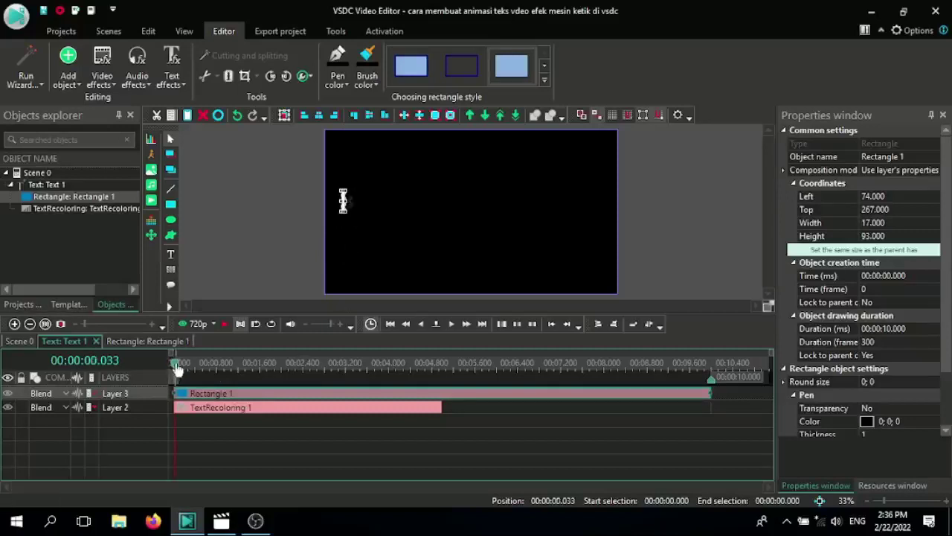
{"action": "left_click", "coordinate": [186, 329]}
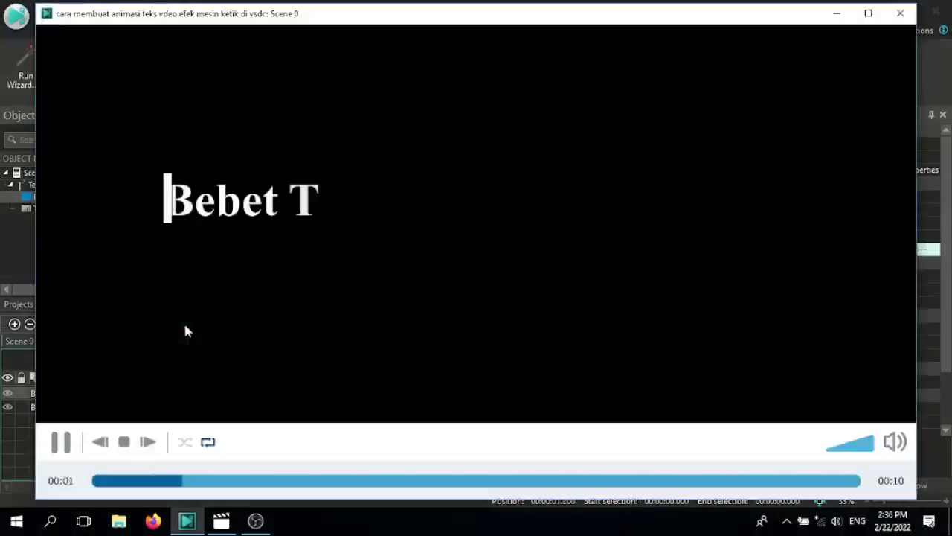
{"action": "key", "text": "Escape"}
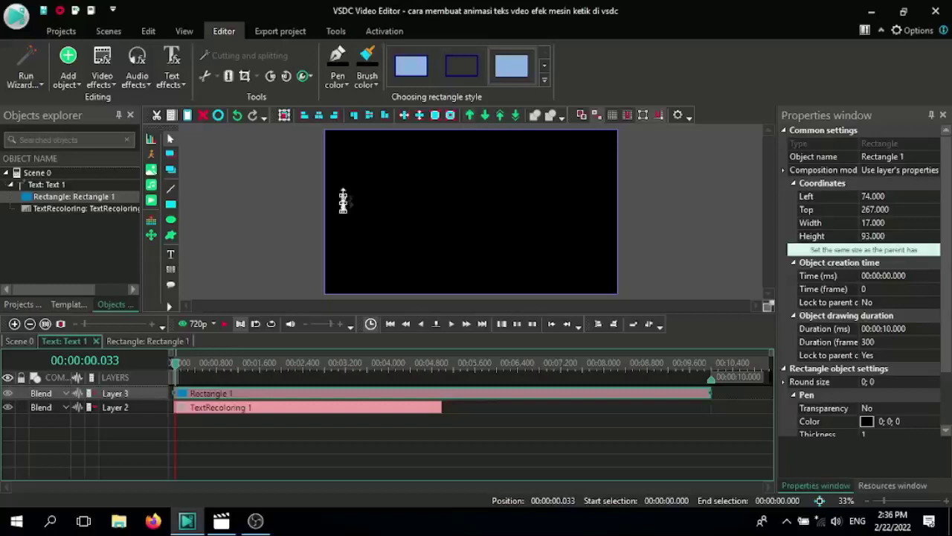
Step: Lower the cursor bar's upper edge to make it about 72 px high, and preview the scene again
{"action": "left_click_drag", "start_coordinate": [343, 193], "coordinate": [343, 198]}
{"action": "left_click", "coordinate": [183, 324]}
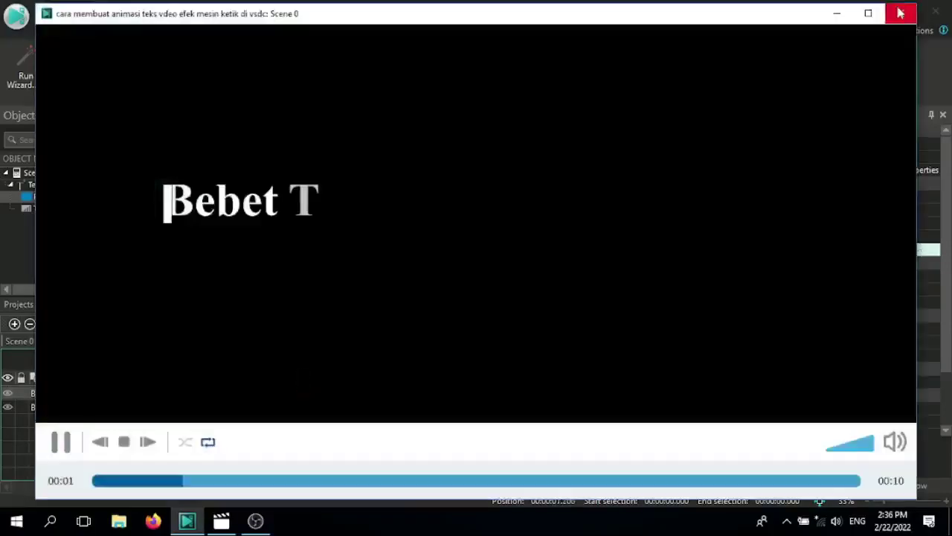
{"action": "key", "text": "Escape"}
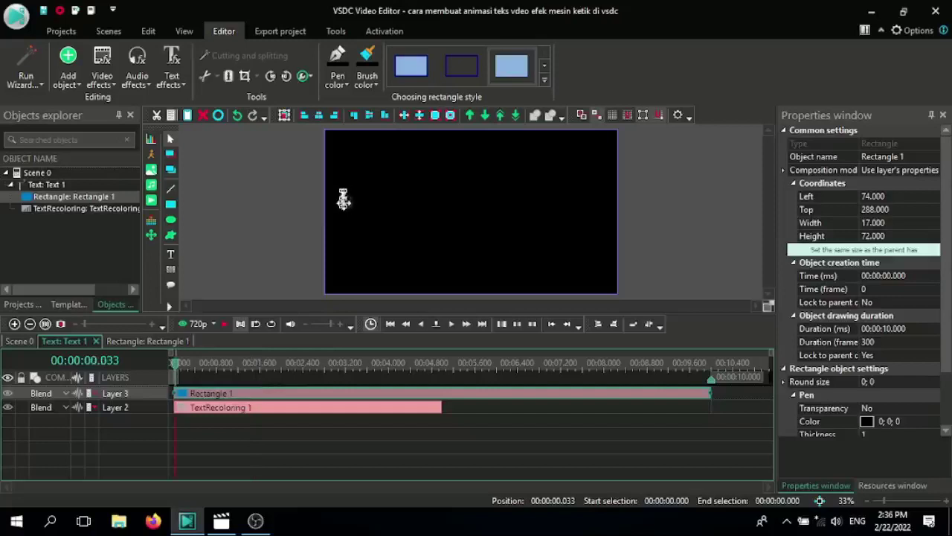
Step: Nudge the cursor bar to line up with the text's first letter and add a Movement effect to the bar
{"action": "left_click_drag", "start_coordinate": [343, 203], "coordinate": [343, 198]}
{"action": "left_click_drag", "start_coordinate": [343, 202], "coordinate": [344, 208]}
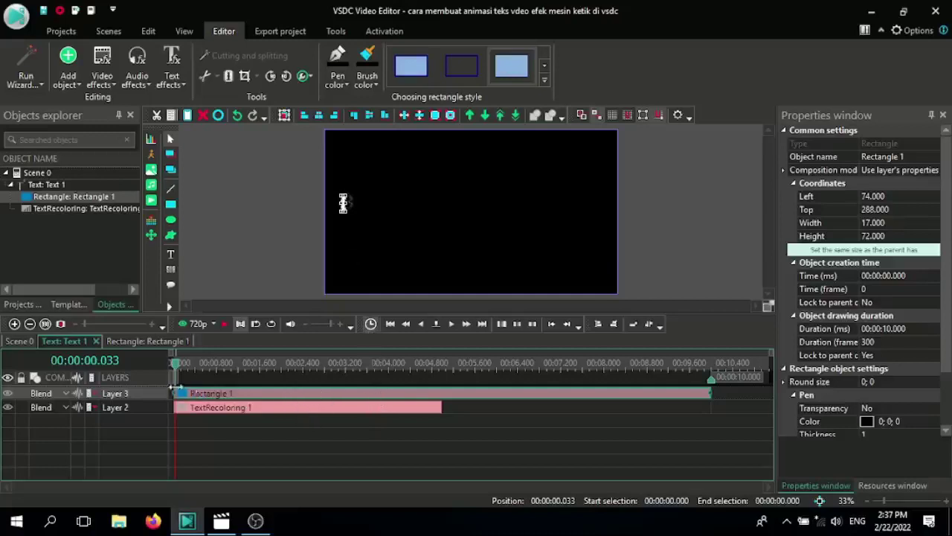
{"action": "double_click", "coordinate": [293, 400]}
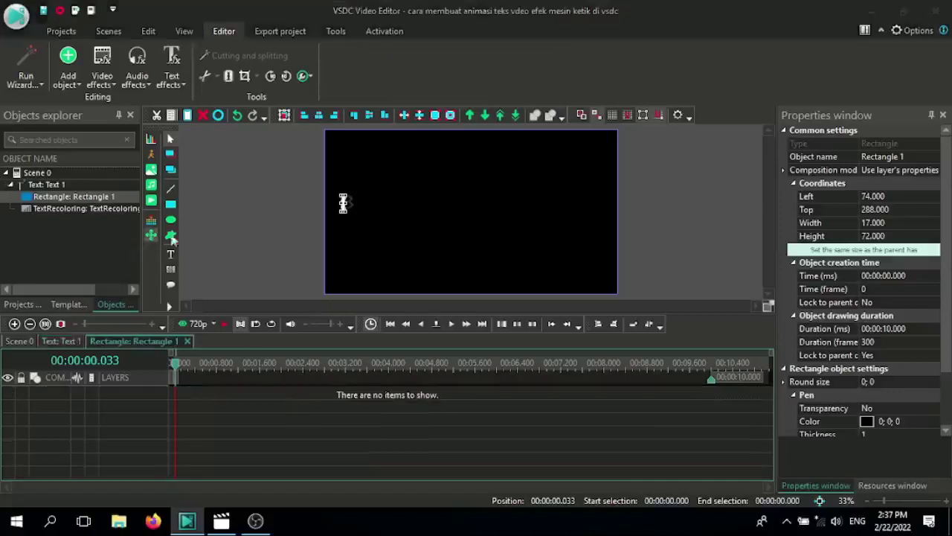
{"action": "left_click", "coordinate": [172, 236]}
{"action": "left_click", "coordinate": [544, 320]}
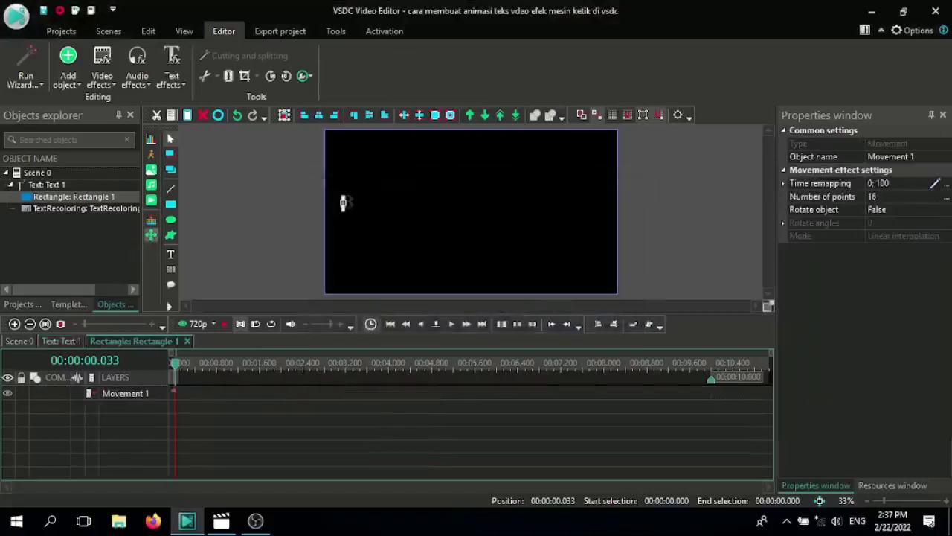
Step: Start the movement path on the cursor bar, place its end point past the text's last letter at about X 1172, Y 314, and preview it
{"action": "left_click", "coordinate": [343, 203]}
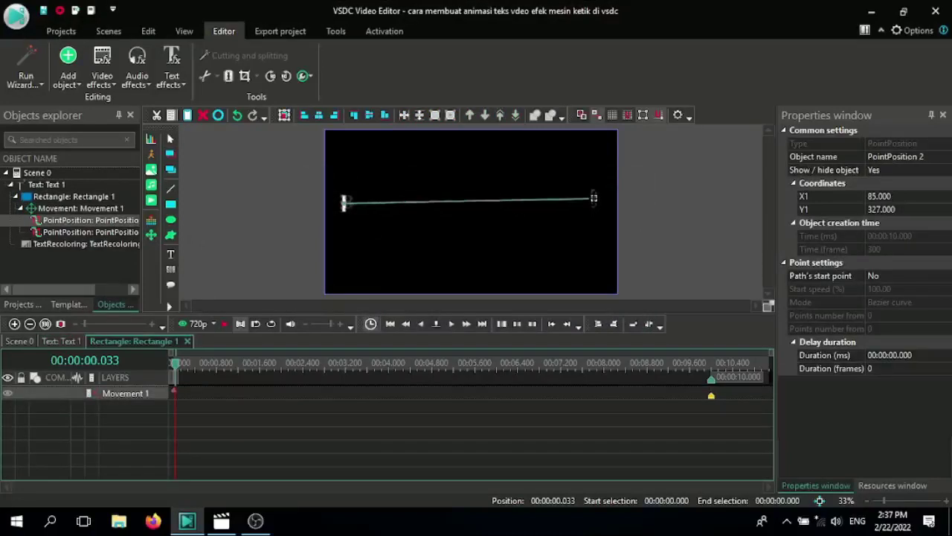
{"action": "left_click", "coordinate": [594, 200]}
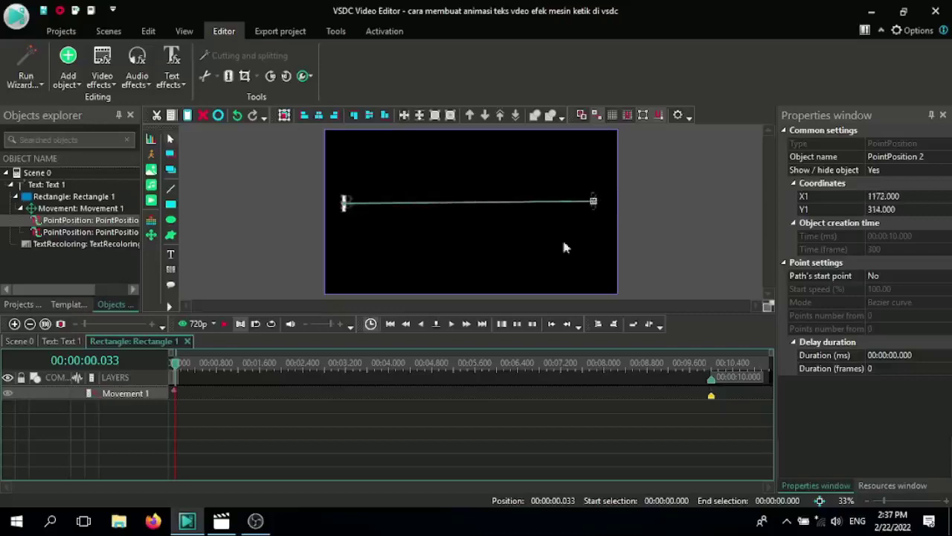
{"action": "left_click", "coordinate": [195, 325]}
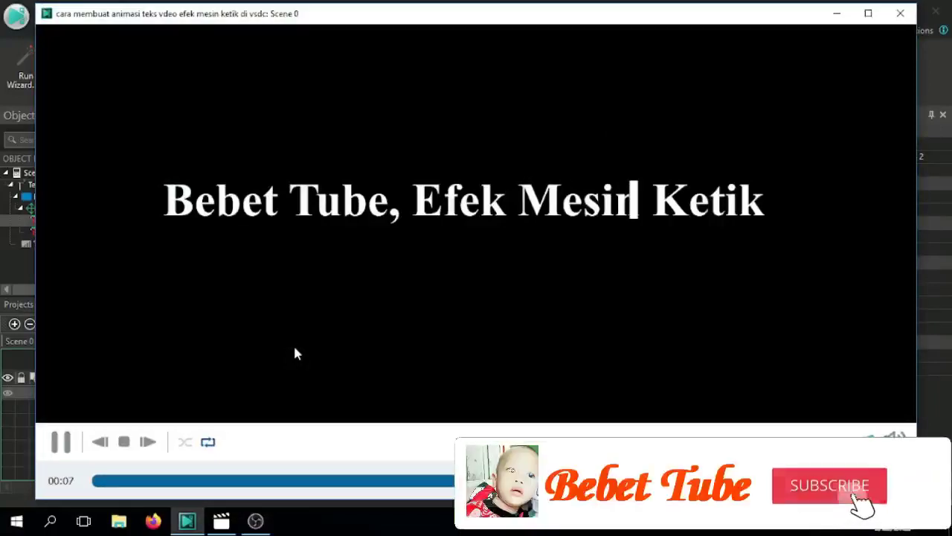
{"action": "left_click", "coordinate": [900, 14]}
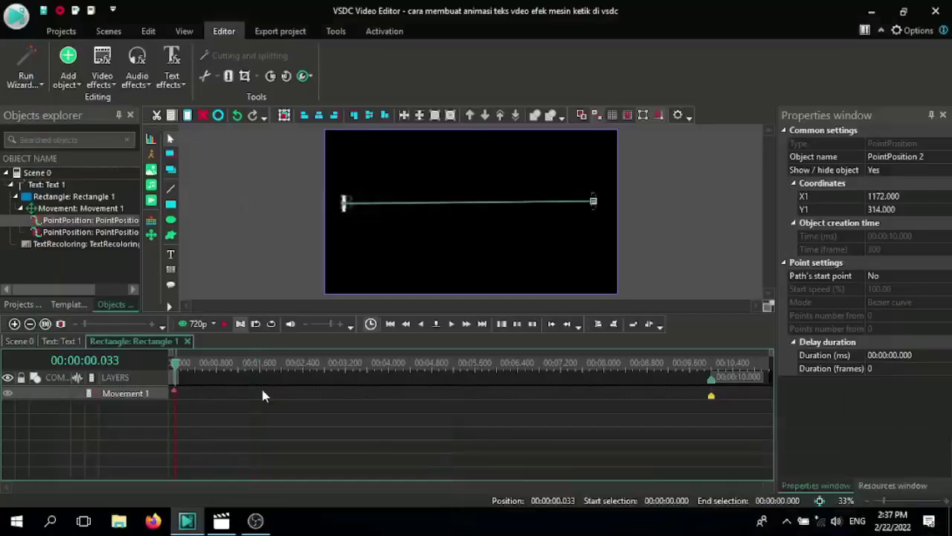
Step: Move the movement's end point to 4.9 s on the timeline and check the scene up to its 10-second end
{"action": "left_click_drag", "start_coordinate": [711, 395], "coordinate": [438, 397]}
{"action": "left_click", "coordinate": [183, 325]}
{"action": "left_click_drag", "start_coordinate": [176, 372], "coordinate": [710, 403]}
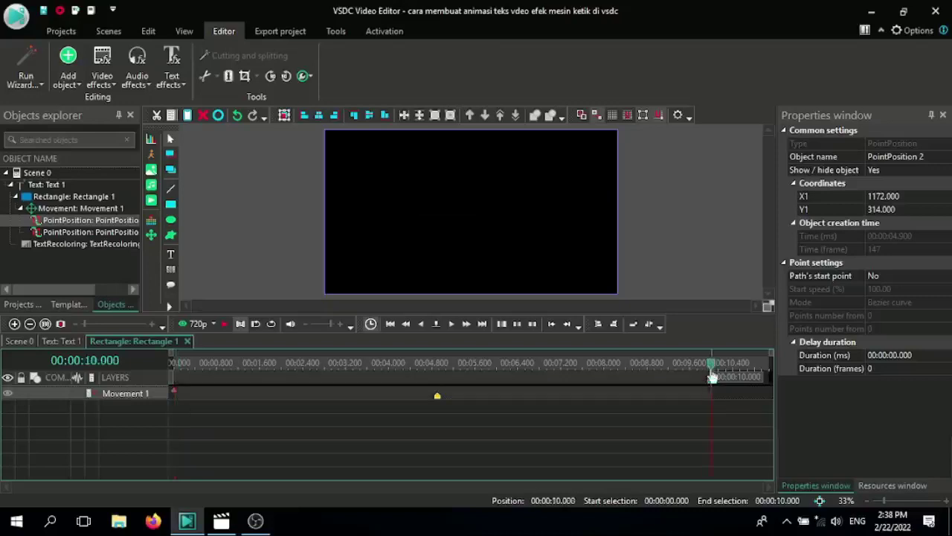
Step: Add a custom transparency effect to the cursor bar, running from the 5-second playhead position to the scene's end
{"action": "left_click", "coordinate": [661, 363]}
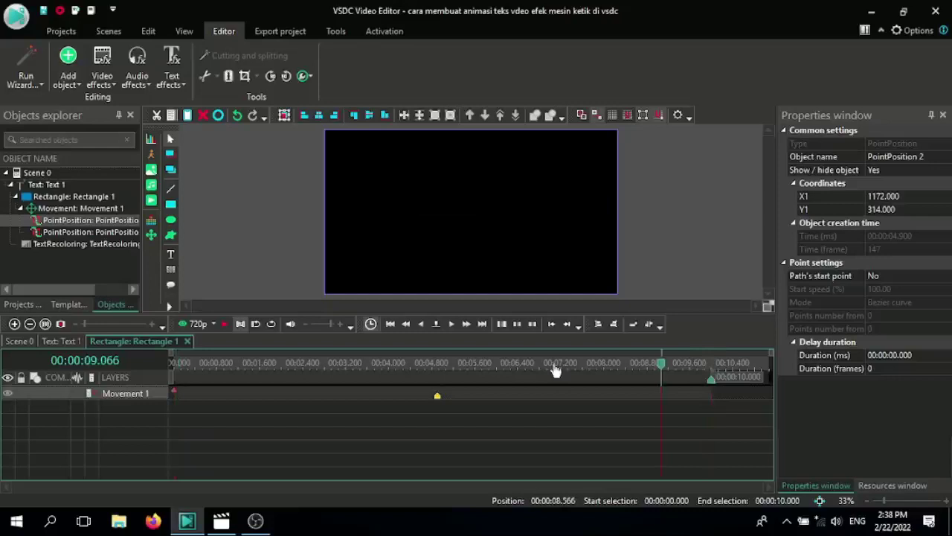
{"action": "left_click", "coordinate": [447, 419]}
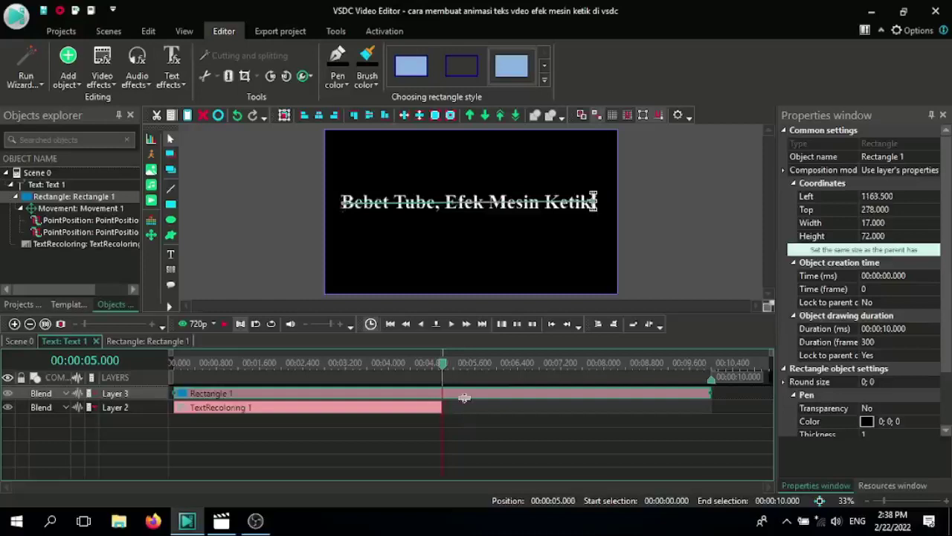
{"action": "double_click", "coordinate": [465, 398]}
{"action": "left_click", "coordinate": [102, 78]}
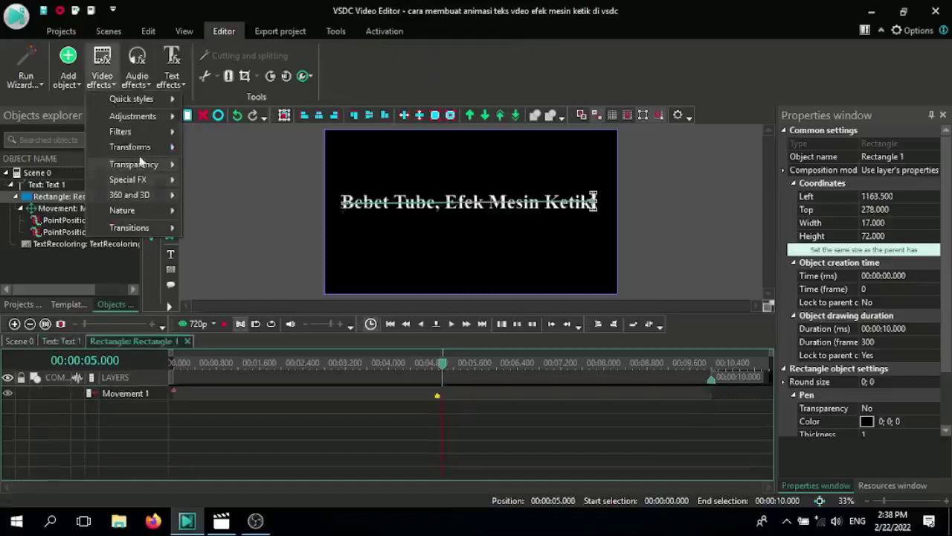
{"action": "mouse_move", "coordinate": [141, 164]}
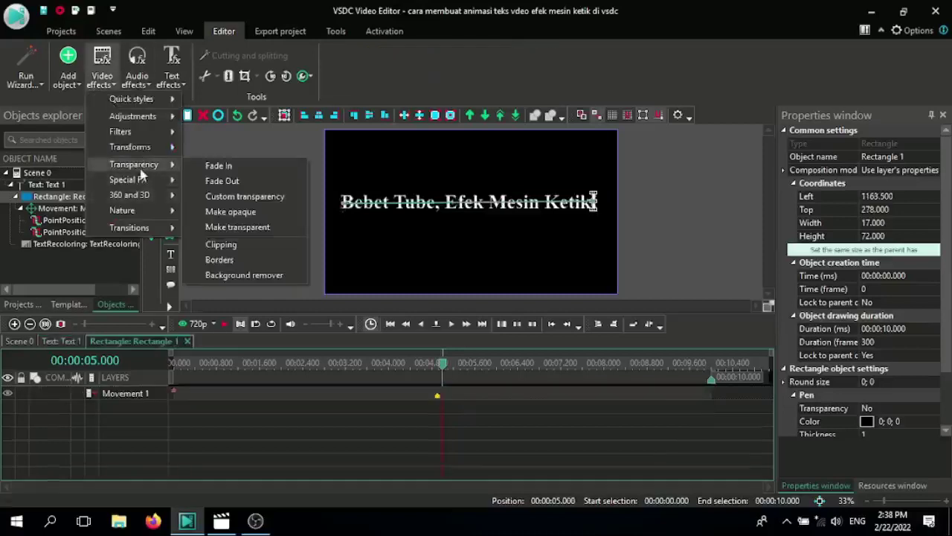
{"action": "left_click", "coordinate": [273, 198]}
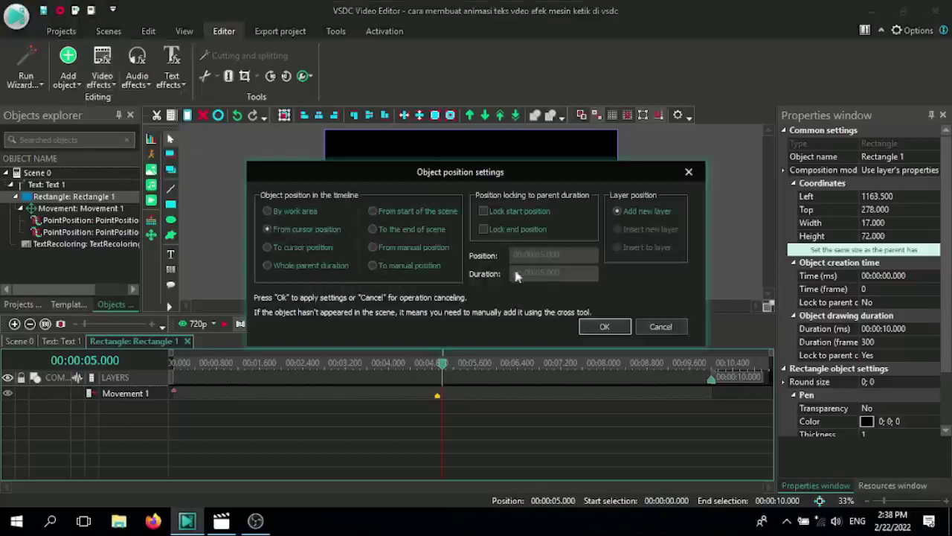
{"action": "left_click", "coordinate": [612, 329]}
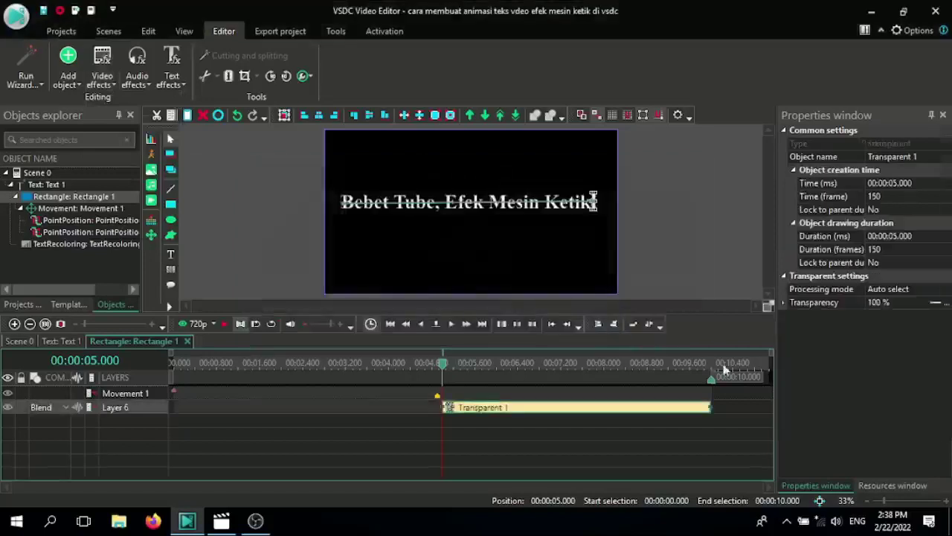
Step: Apply a square-wave template to the effect's transparency curve with a frequency of 10 Hz so the bar blinks
{"action": "left_click", "coordinate": [940, 304]}
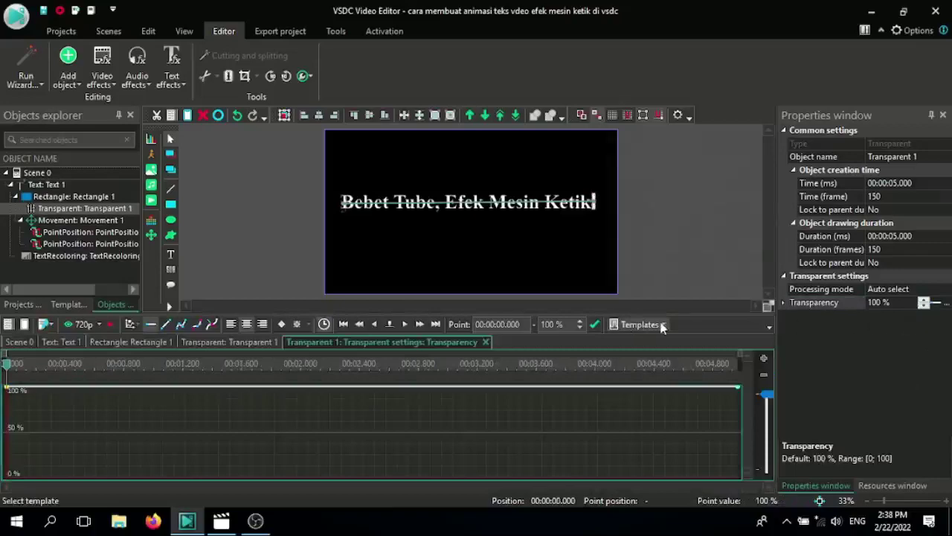
{"action": "left_click", "coordinate": [641, 325]}
{"action": "left_click", "coordinate": [895, 88]}
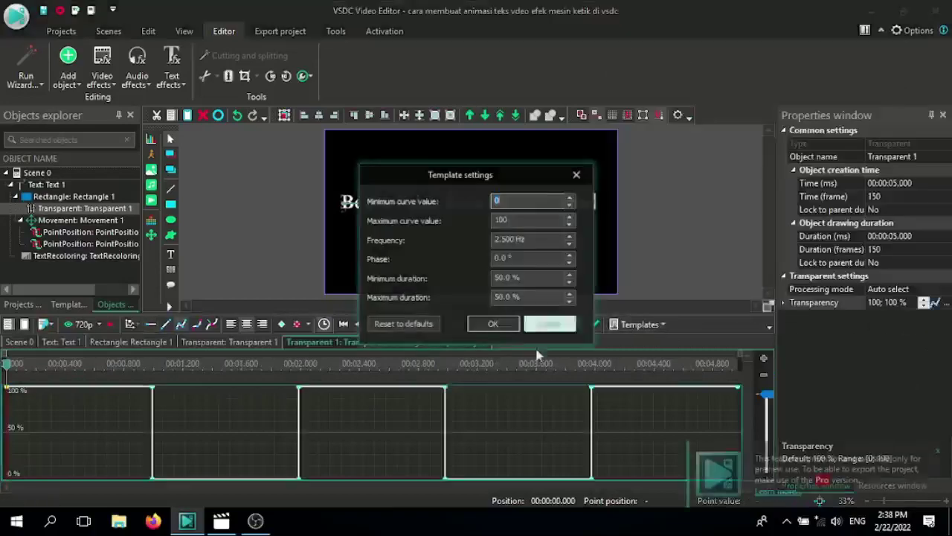
{"action": "double_click", "coordinate": [504, 244]}
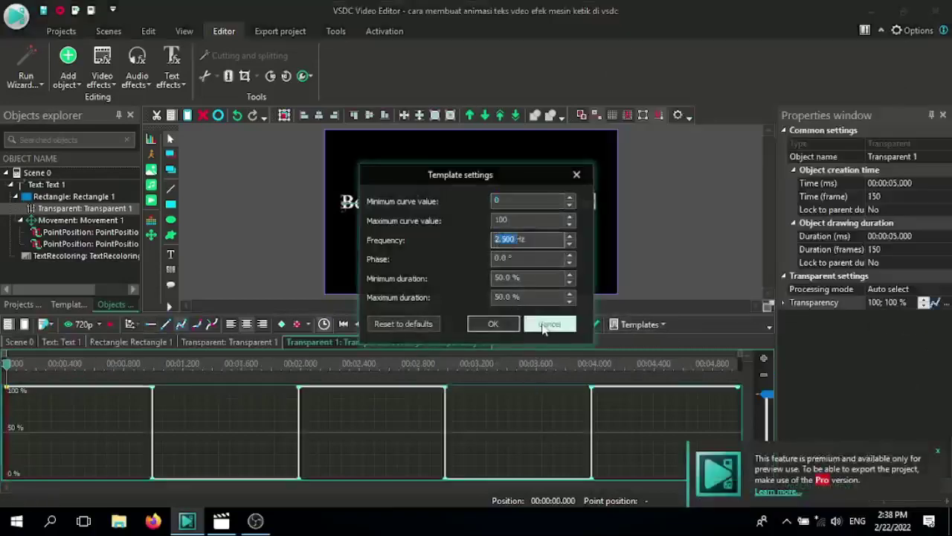
{"action": "type", "text": "10"}
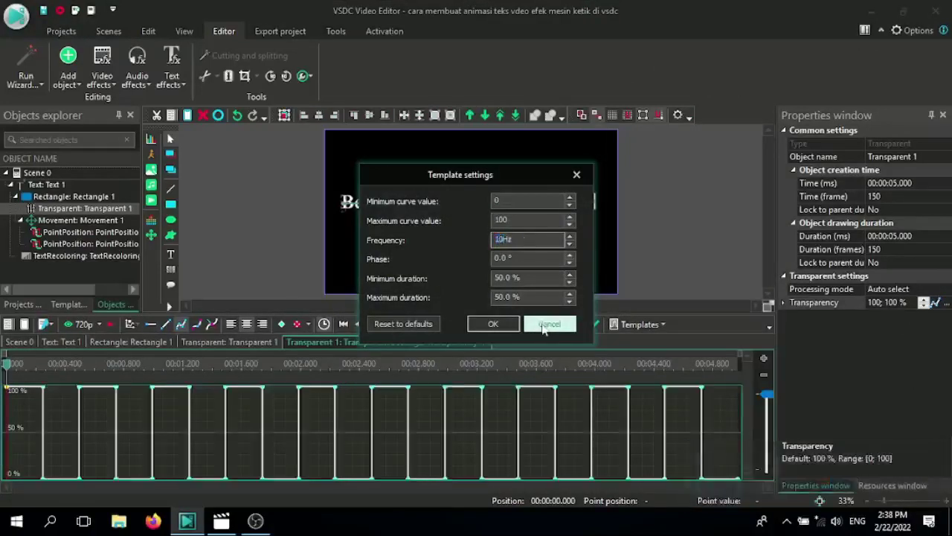
{"action": "left_click", "coordinate": [513, 328]}
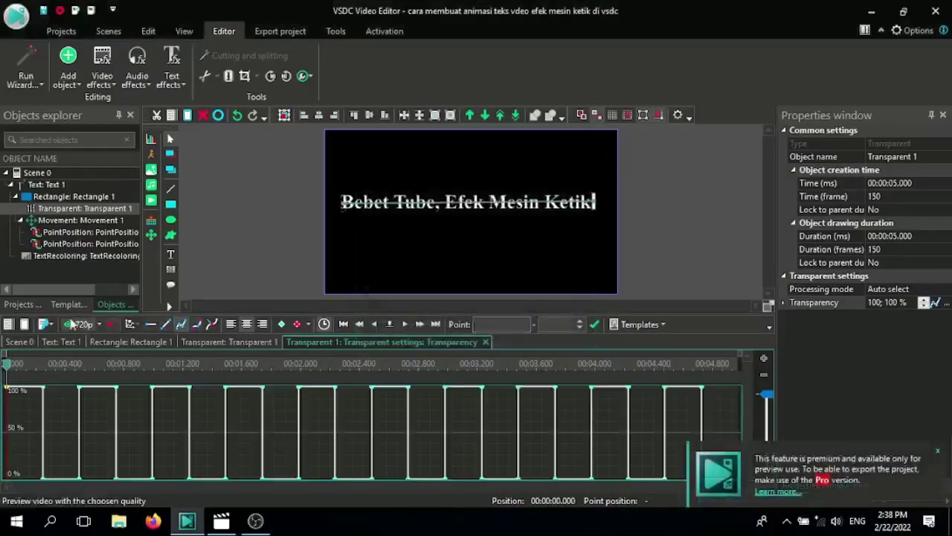
Step: Play back the transparency effect and preview the scene to check the bar's movement and blinking
{"action": "left_click", "coordinate": [107, 322]}
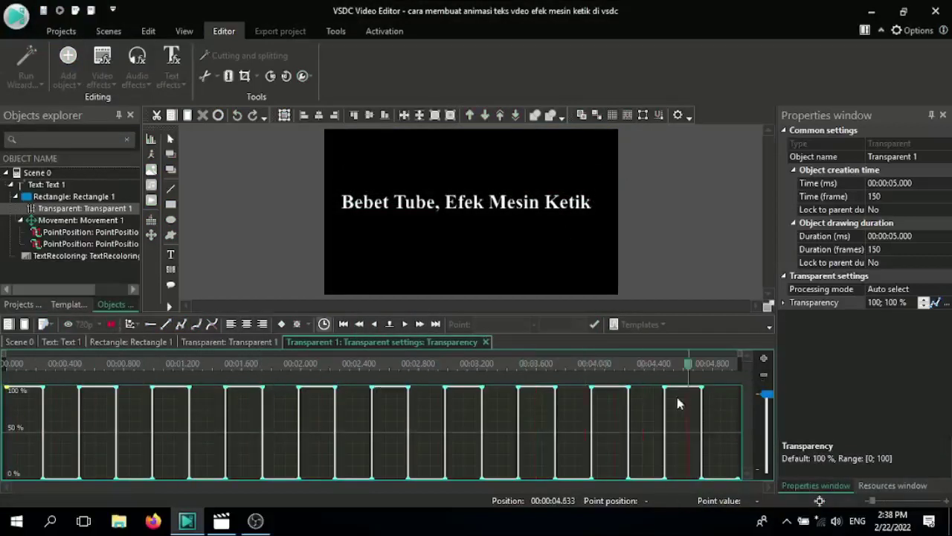
{"action": "left_click", "coordinate": [71, 324]}
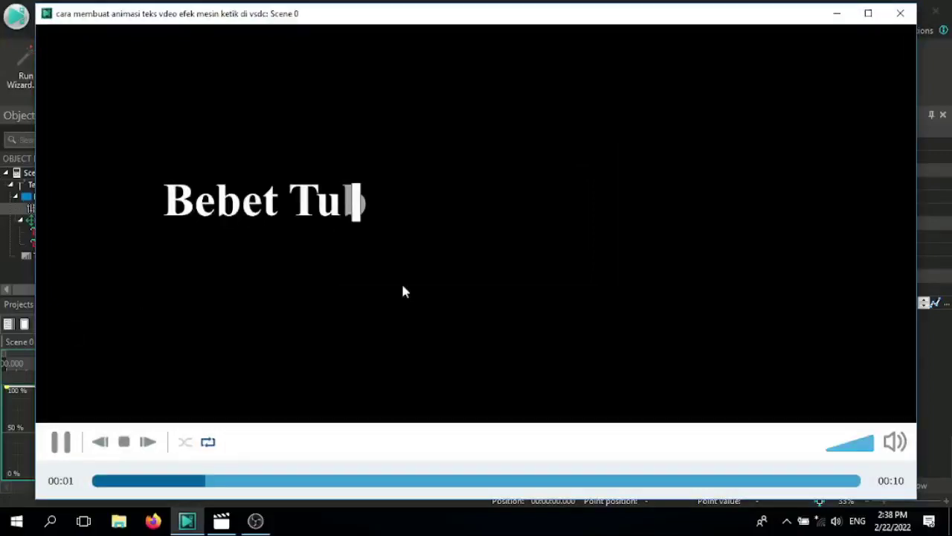
{"action": "key", "text": "Escape"}
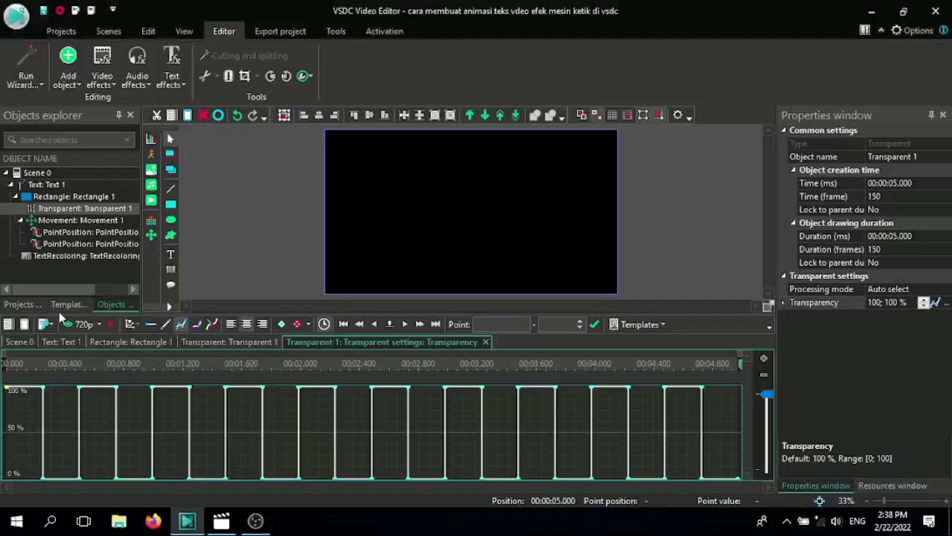
Step: Return to the text's timeline and add the audio file "suara mesin ketik" from the AUDIO OK > NADA folder on drive E
{"action": "left_click", "coordinate": [69, 304]}
{"action": "left_click", "coordinate": [22, 304]}
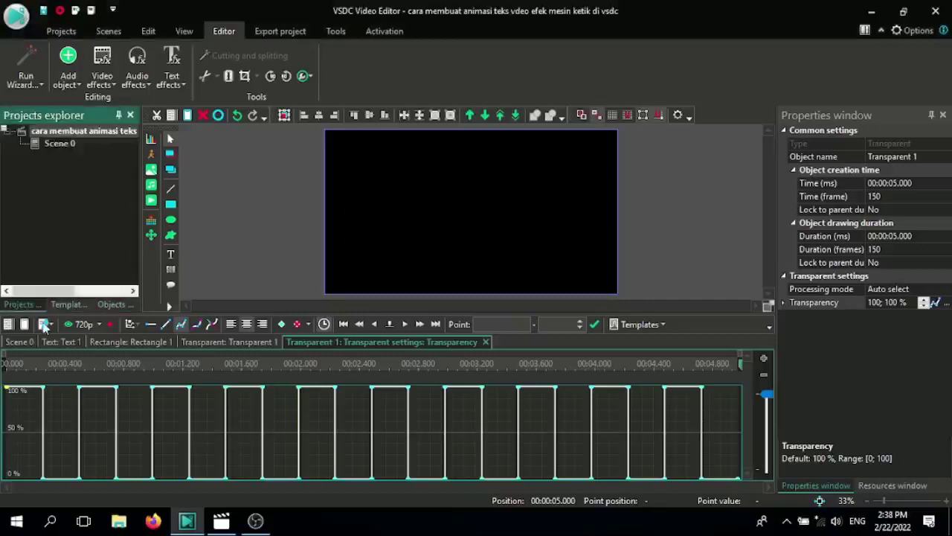
{"action": "left_click", "coordinate": [43, 325]}
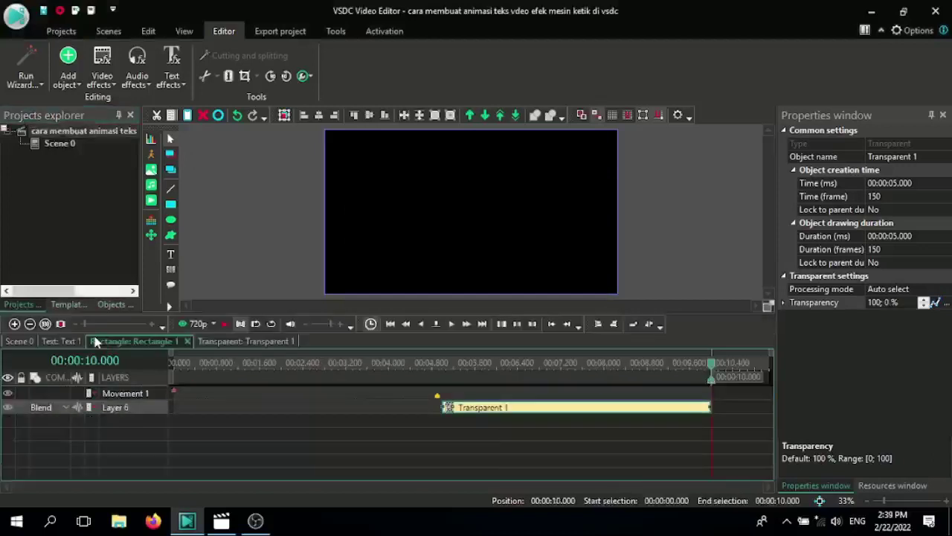
{"action": "left_click", "coordinate": [95, 340]}
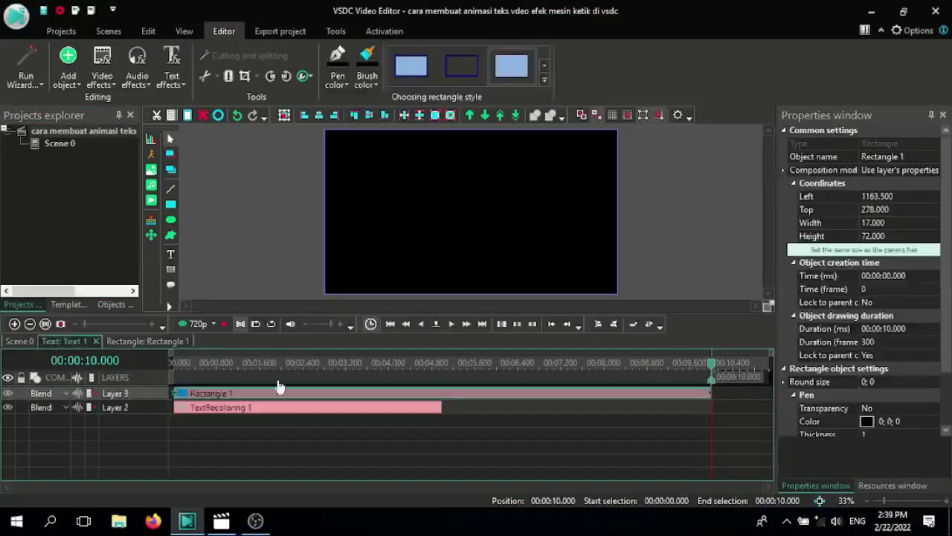
{"action": "left_click", "coordinate": [481, 224]}
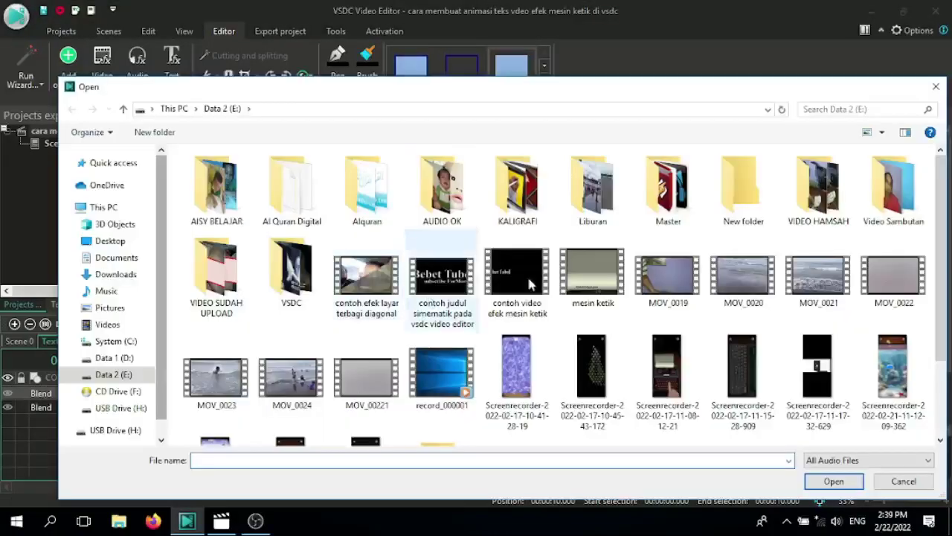
{"action": "double_click", "coordinate": [417, 203]}
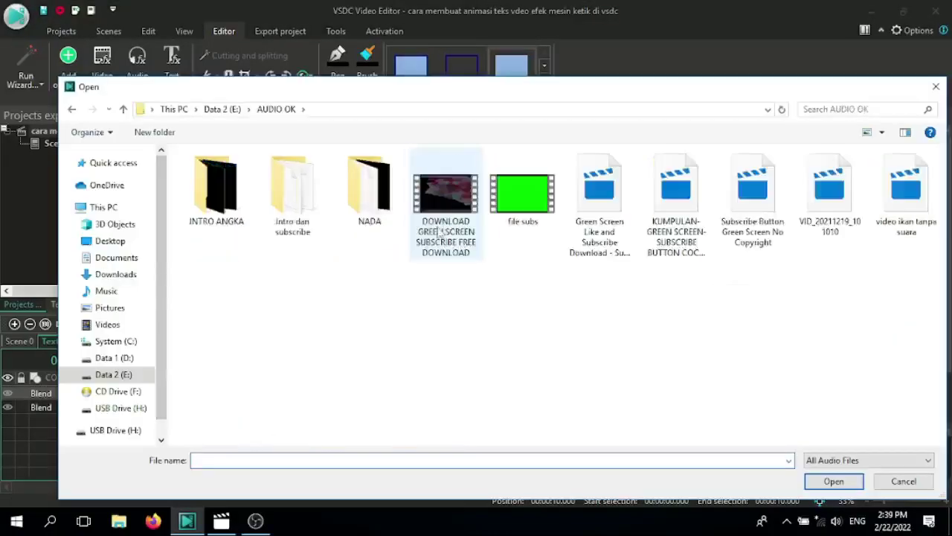
{"action": "double_click", "coordinate": [364, 202]}
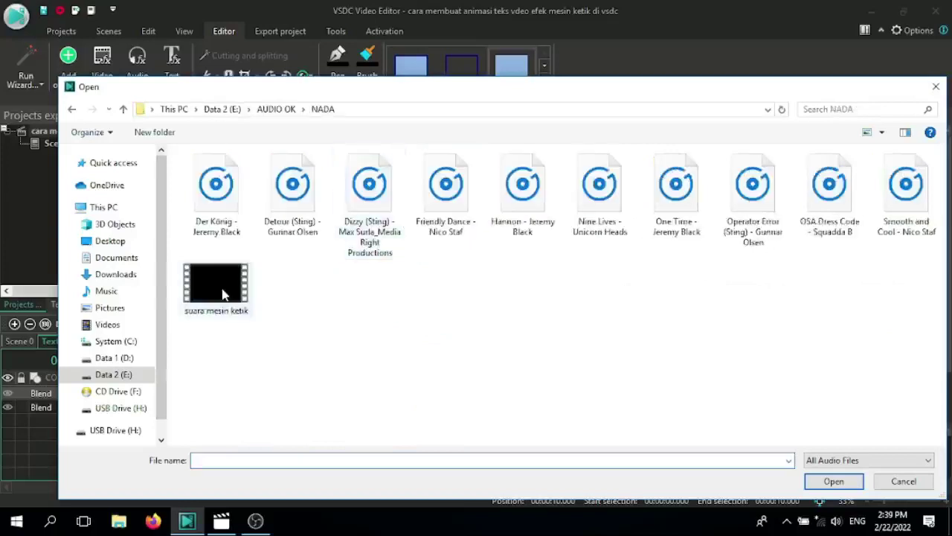
{"action": "left_click", "coordinate": [222, 294]}
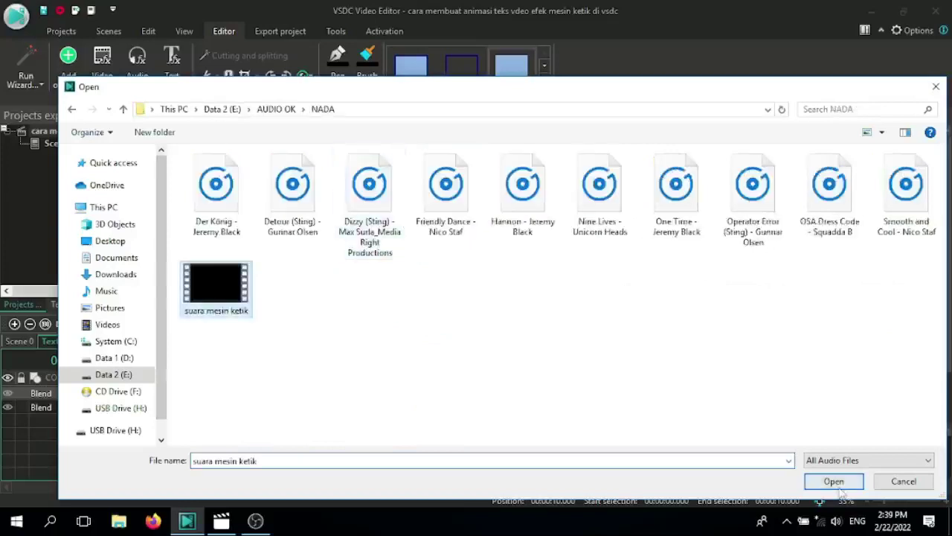
{"action": "left_click", "coordinate": [834, 481]}
{"action": "left_click", "coordinate": [606, 325]}
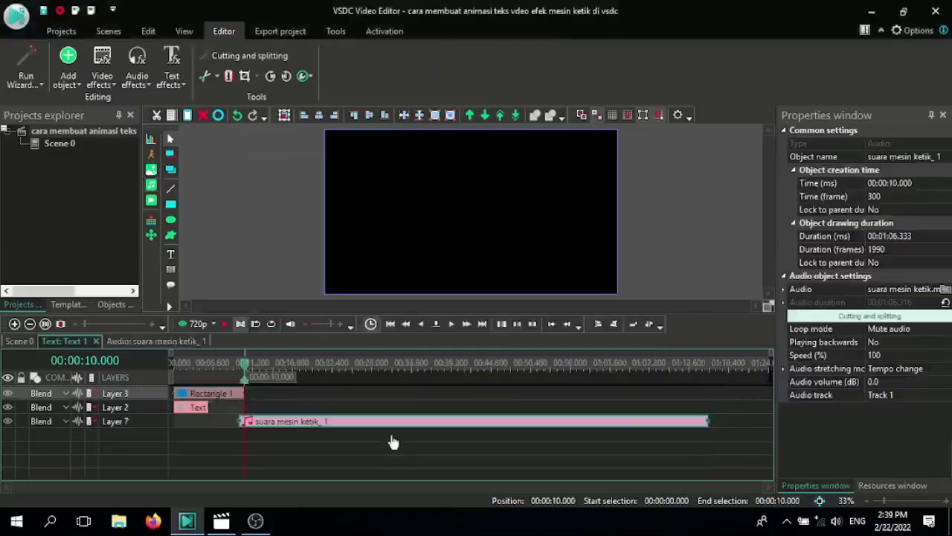
Step: Move the typewriter sound clip so it starts at 0 s, together with the text animation
{"action": "left_click_drag", "start_coordinate": [245, 364], "coordinate": [293, 368]}
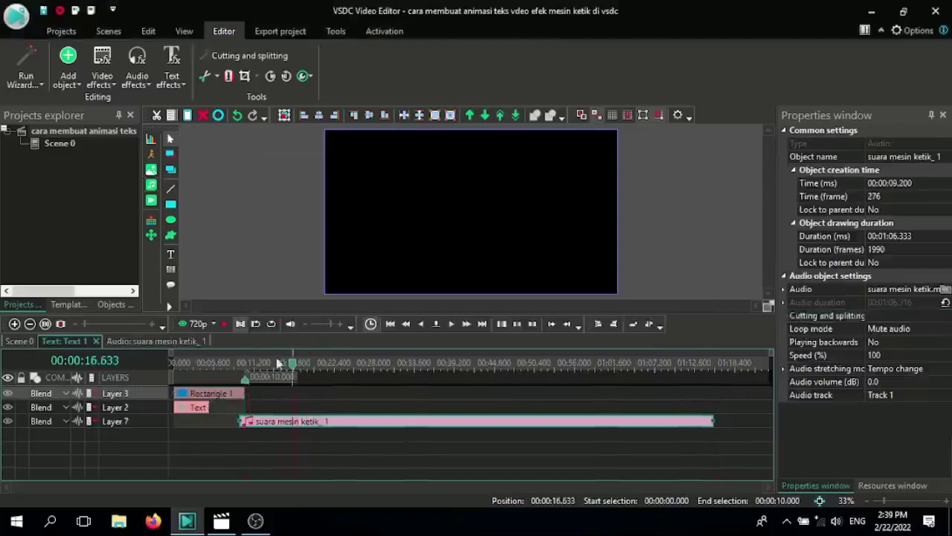
{"action": "left_click", "coordinate": [217, 76]}
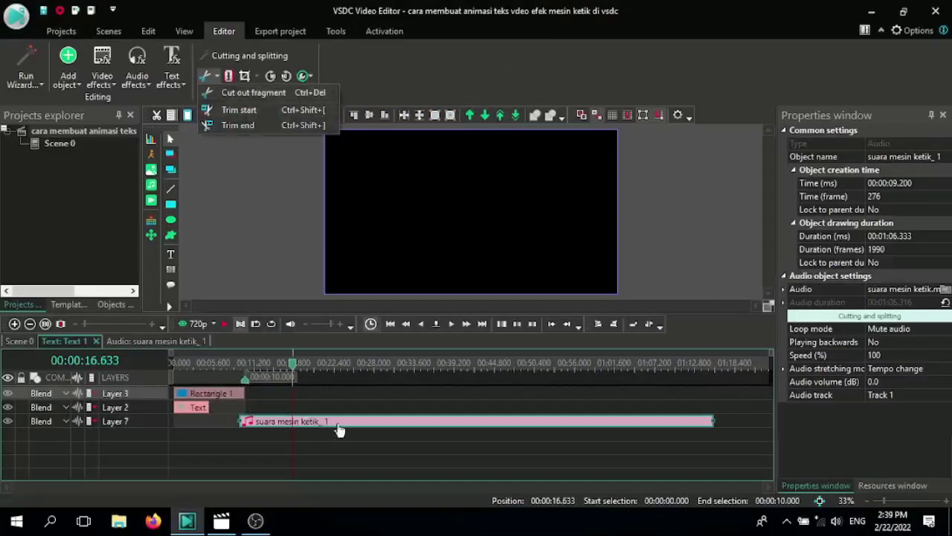
{"action": "left_click_drag", "start_coordinate": [339, 430], "coordinate": [272, 430]}
Step: Return the playhead to the beginning and preview the scene with the typewriter sound
{"action": "left_click", "coordinate": [312, 367]}
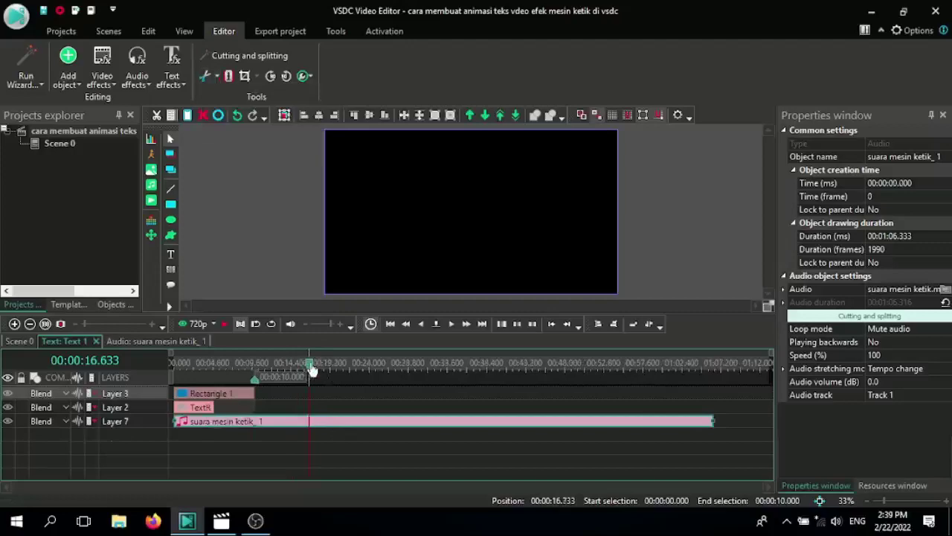
{"action": "left_click_drag", "start_coordinate": [311, 369], "coordinate": [172, 372]}
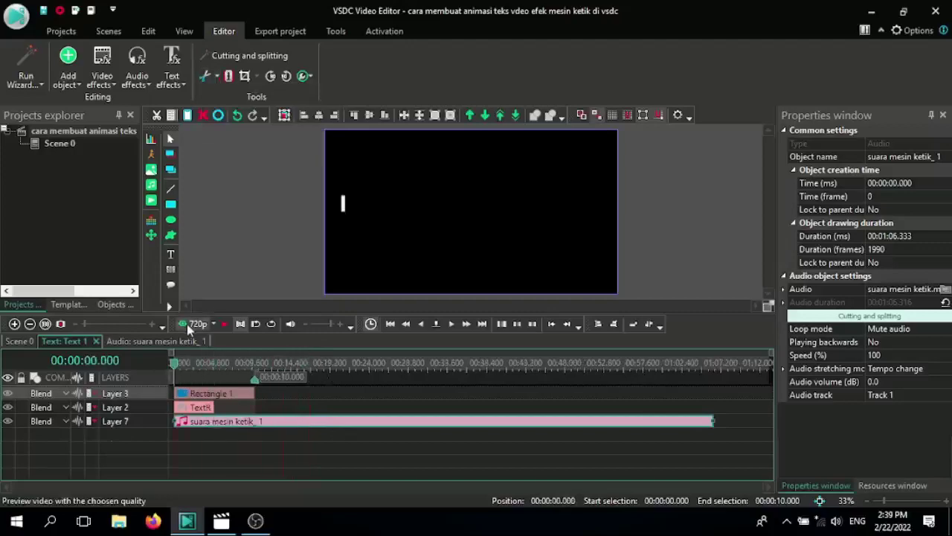
{"action": "left_click", "coordinate": [187, 328]}
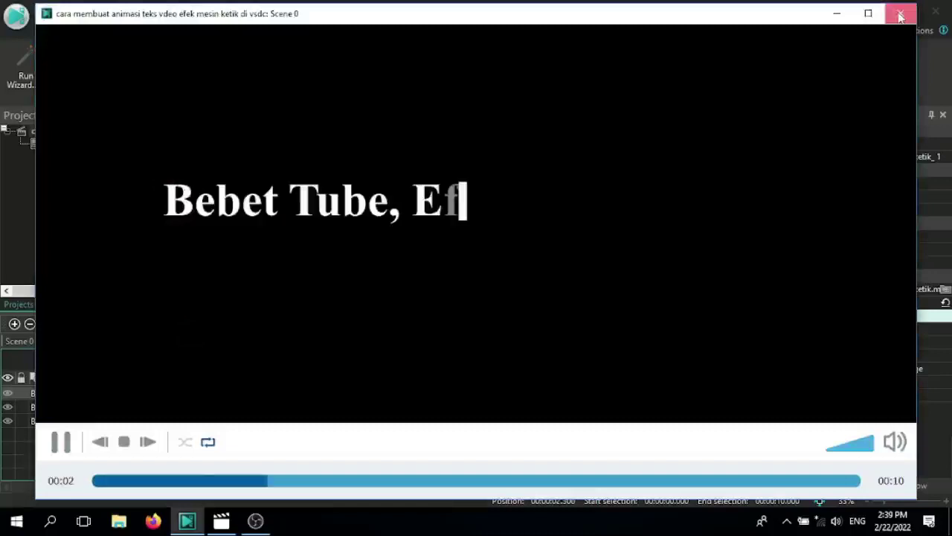
Step: Trim the start of the typewriter sound clip at 1.2 s and move the clip back to start at 0 s
{"action": "left_click", "coordinate": [900, 17]}
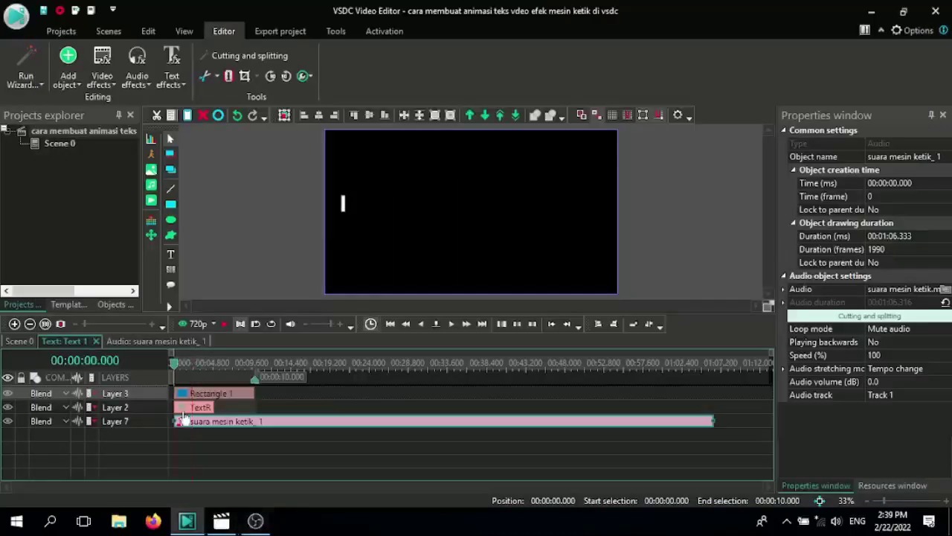
{"action": "left_click", "coordinate": [197, 372]}
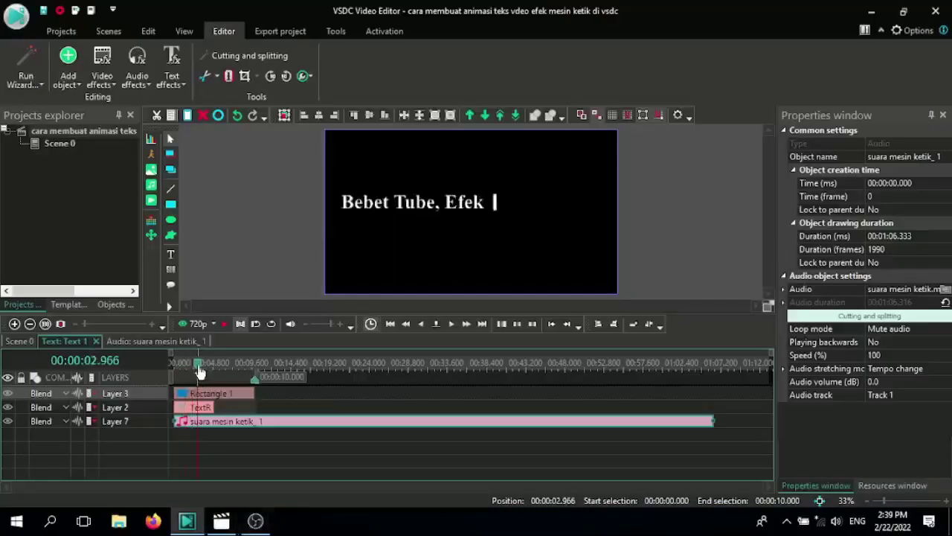
{"action": "left_click", "coordinate": [193, 368]}
{"action": "left_click_drag", "start_coordinate": [192, 368], "coordinate": [185, 371]}
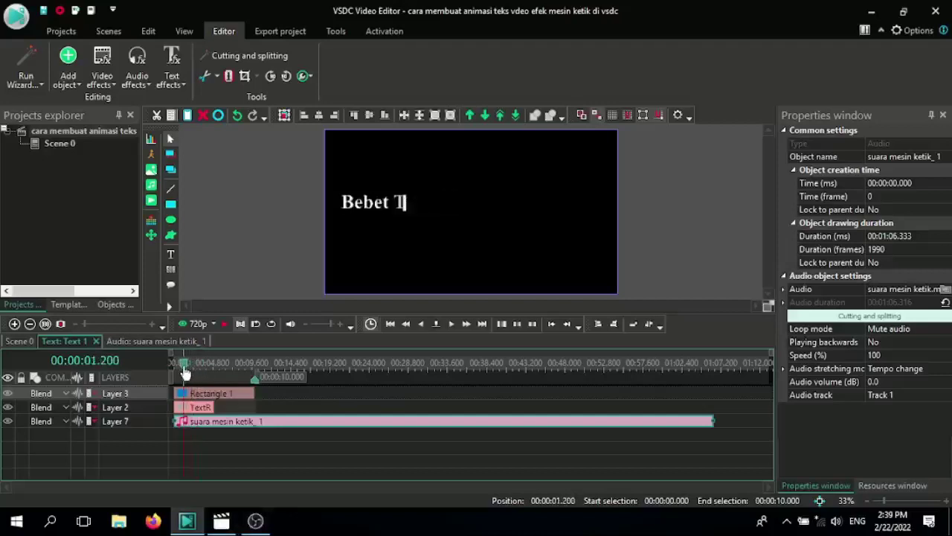
{"action": "left_click", "coordinate": [216, 76]}
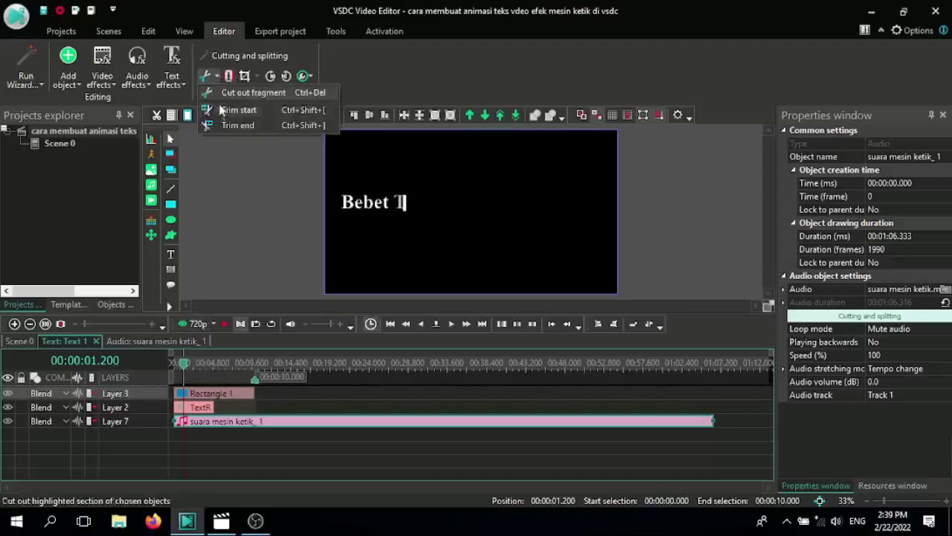
{"action": "left_click", "coordinate": [223, 110]}
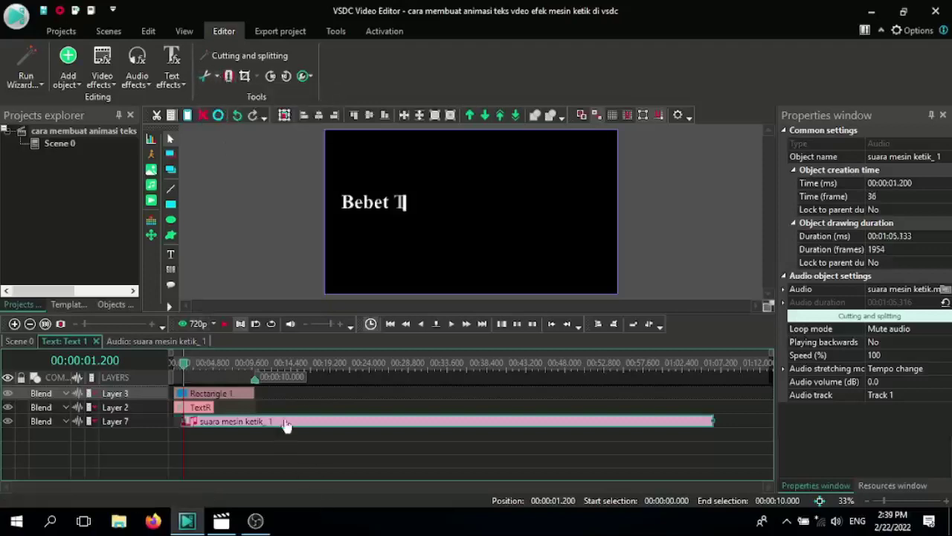
{"action": "left_click_drag", "start_coordinate": [287, 424], "coordinate": [223, 422]}
Step: Shorten the end of the typewriter sound clip to a 5 s duration, matching the end of the text recoloring effect
{"action": "left_click", "coordinate": [194, 372]}
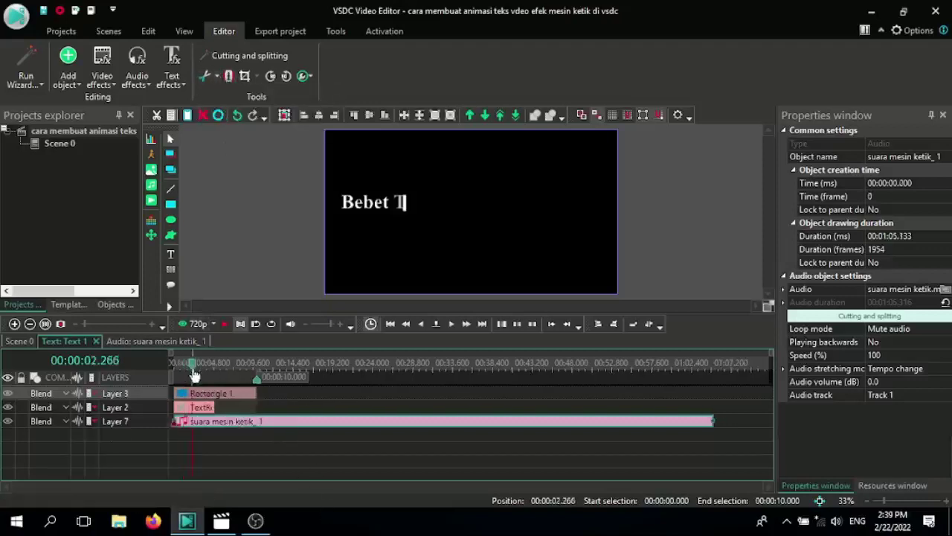
{"action": "left_click_drag", "start_coordinate": [193, 372], "coordinate": [215, 378]}
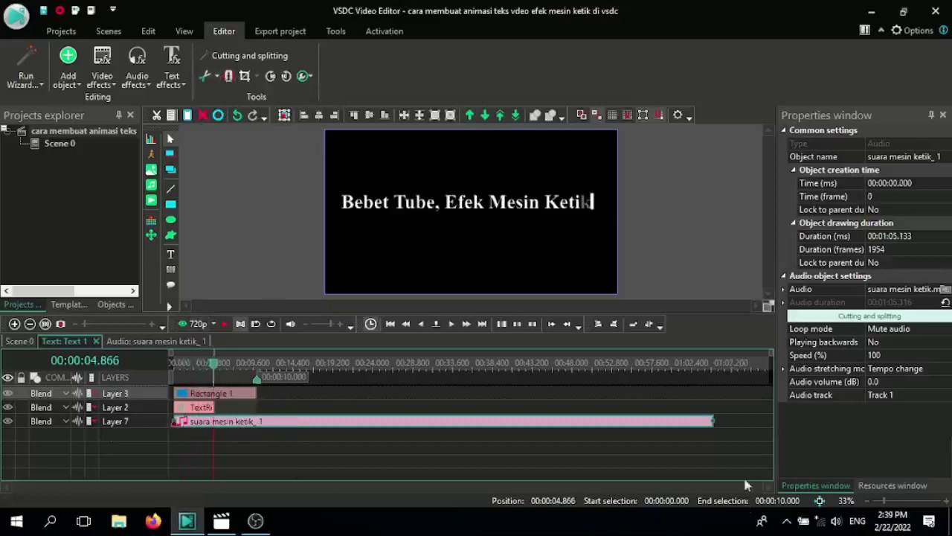
{"action": "left_click_drag", "start_coordinate": [714, 422], "coordinate": [225, 424]}
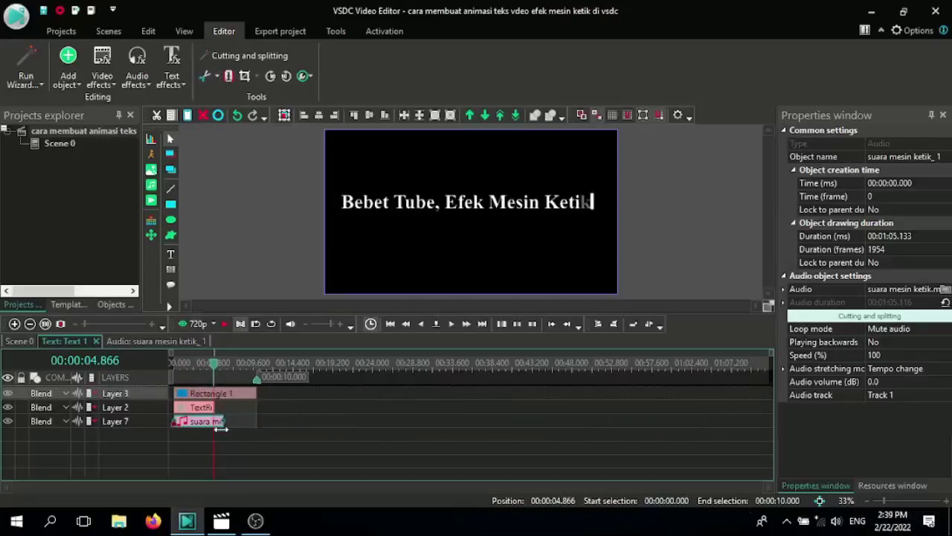
{"action": "left_click_drag", "start_coordinate": [503, 421], "coordinate": [443, 425]}
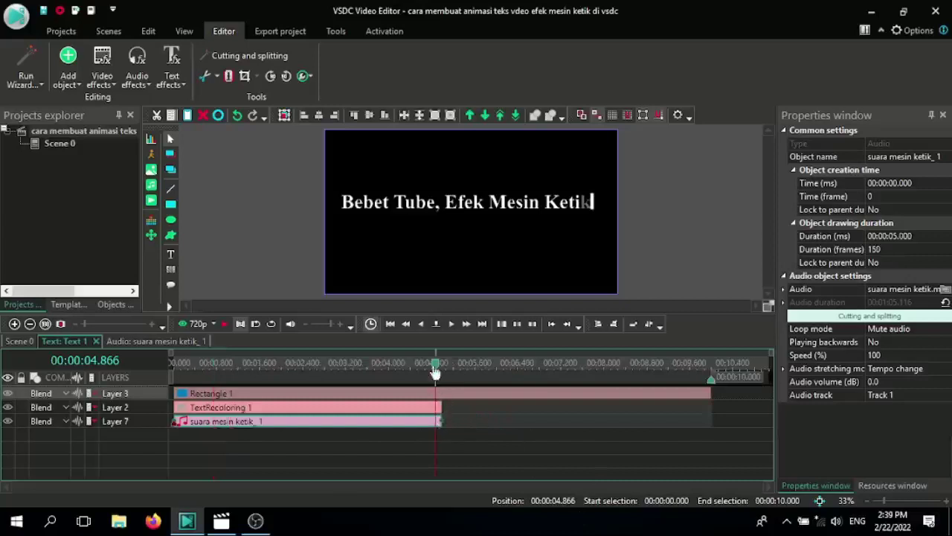
Step: Preview the scene from the beginning to check the trimmed typewriter sound against the text animation, and close the preview
{"action": "left_click_drag", "start_coordinate": [435, 365], "coordinate": [140, 382]}
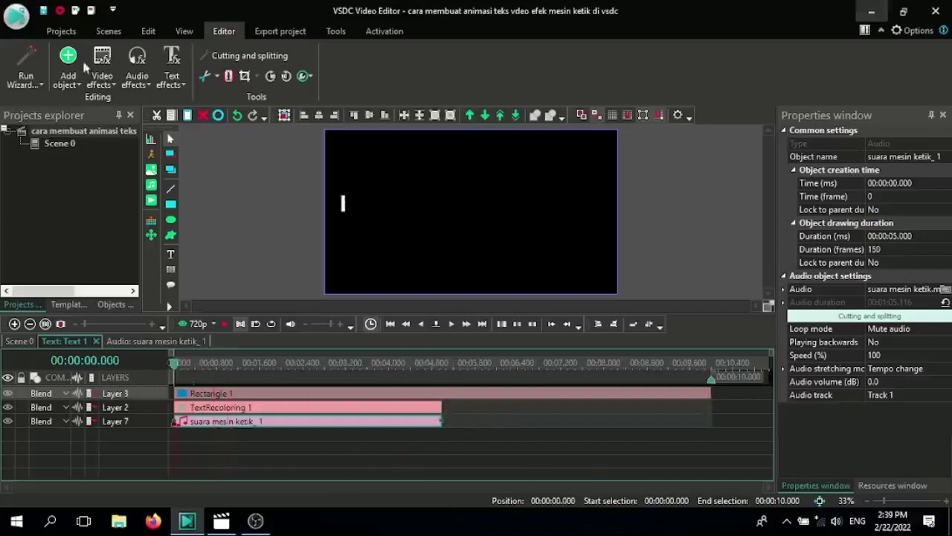
{"action": "left_click", "coordinate": [183, 324]}
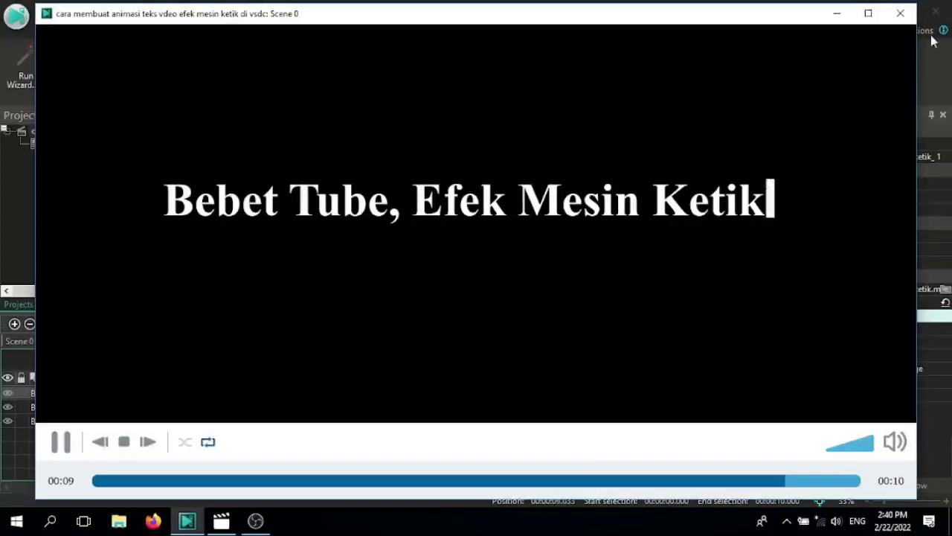
{"action": "key", "text": "Escape"}
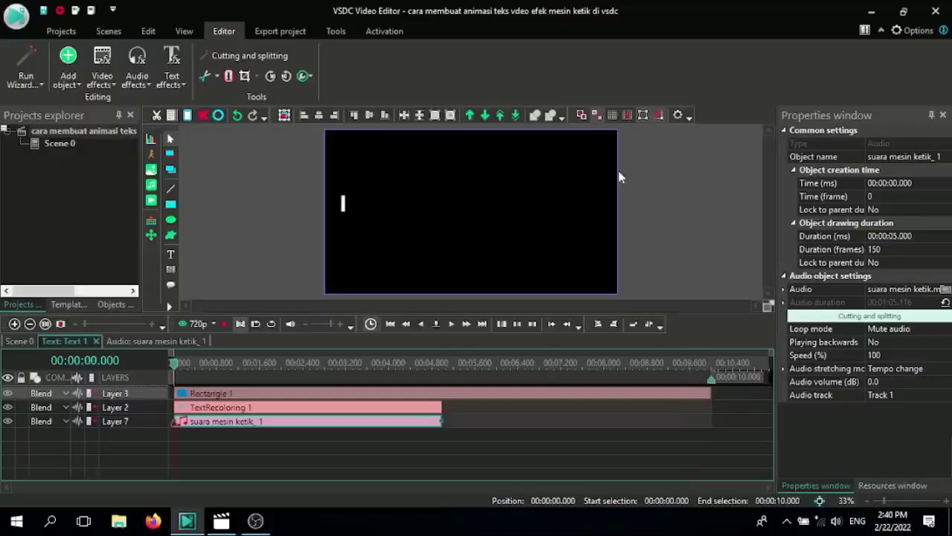